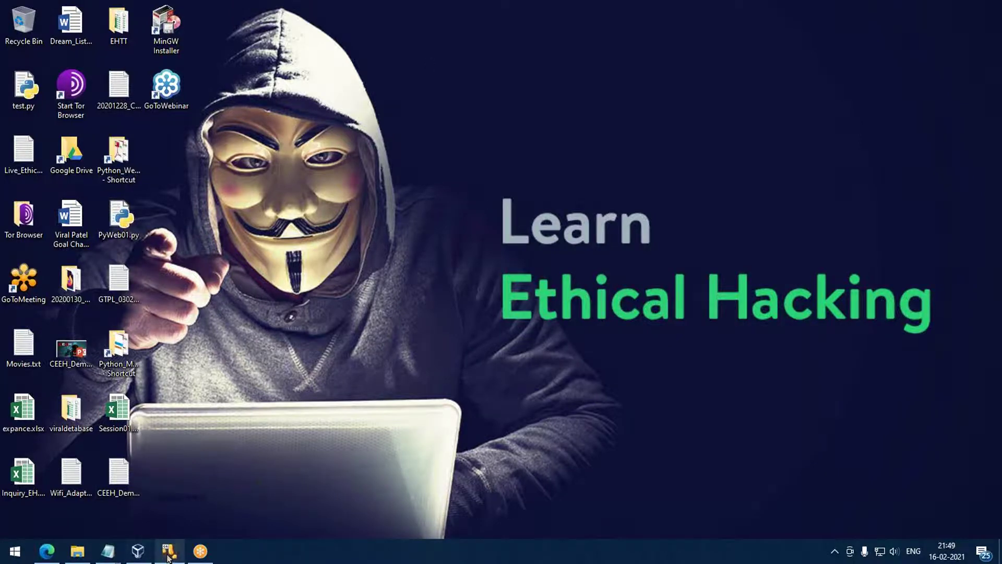
Restore the running Win7_2019 virtual machine window from the Windows 10 taskbar.
click(167, 554)
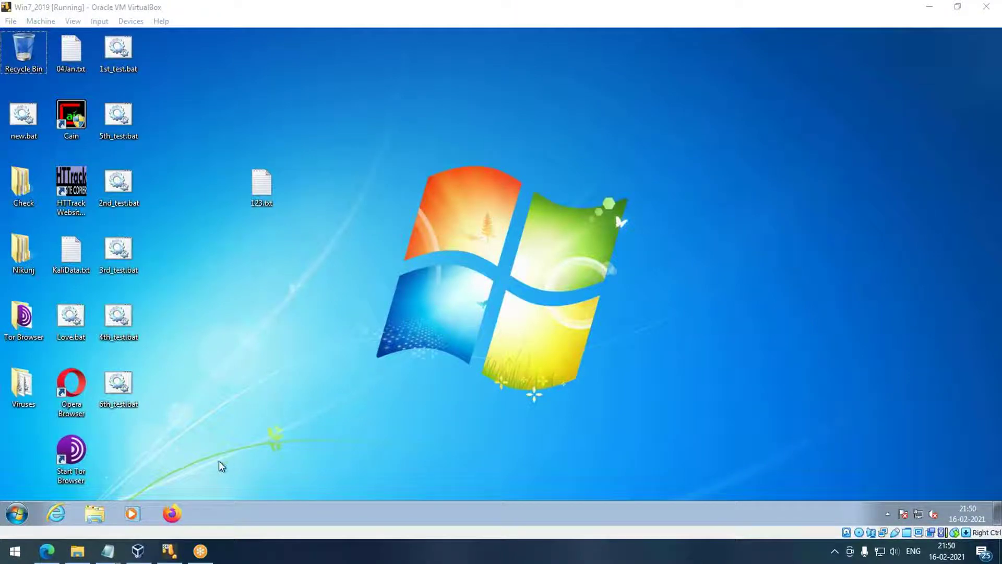
Focus the Windows 7 virtual machine, then open and close its Start menu.
click(247, 389)
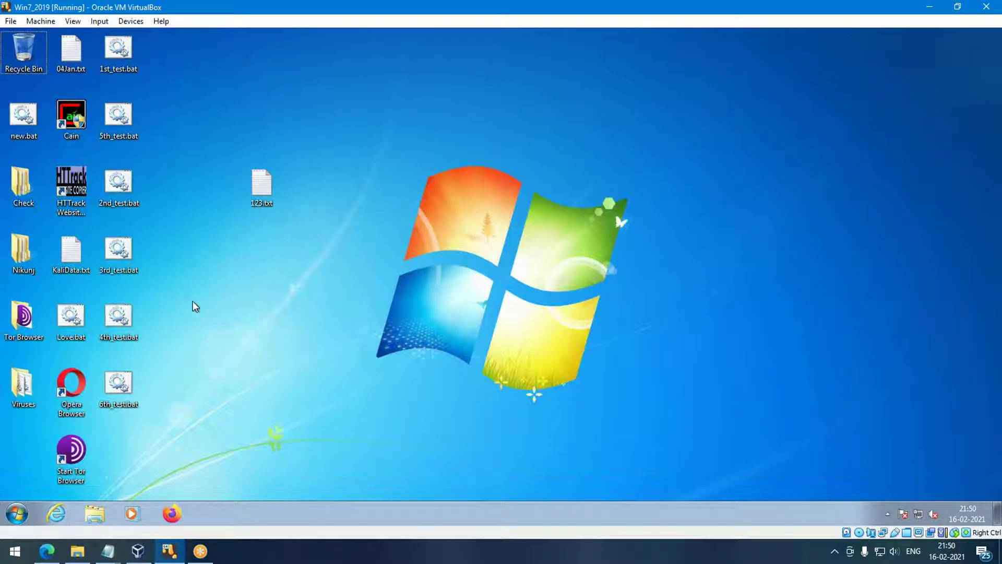
click(17, 514)
click(309, 369)
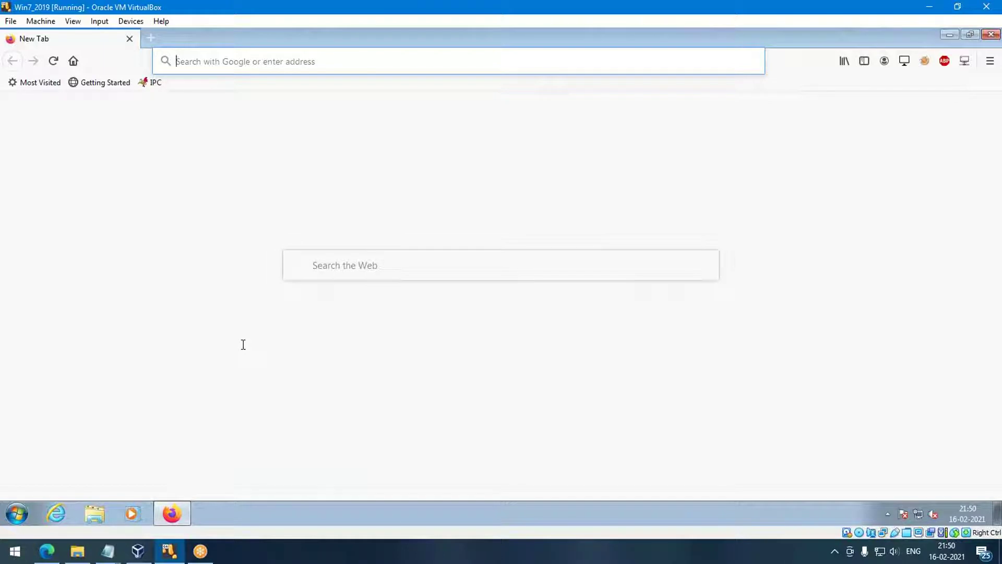
Search Google for 'actual keylogger' from Firefox's address bar via the suggestion list.
click(257, 65)
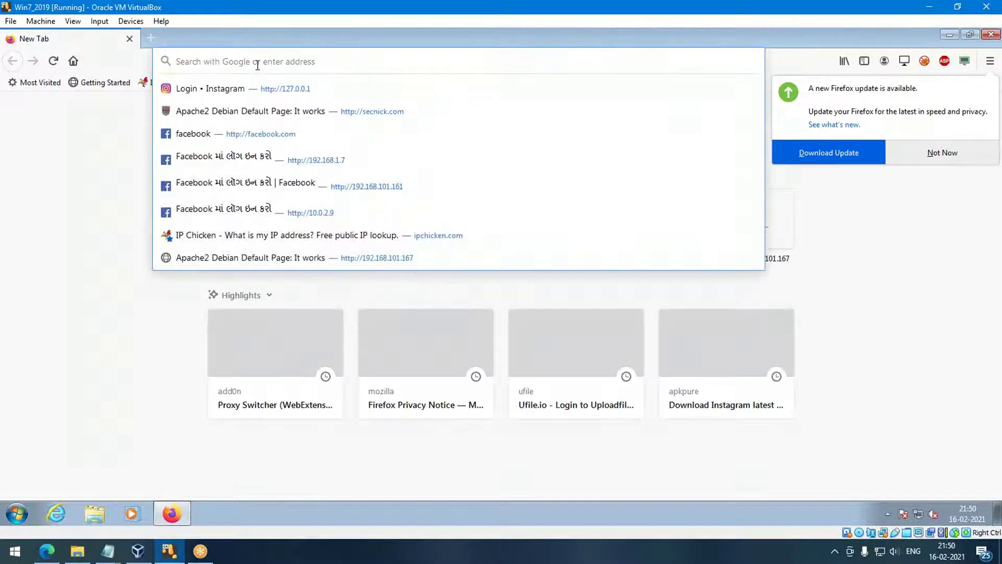
text(actuca)
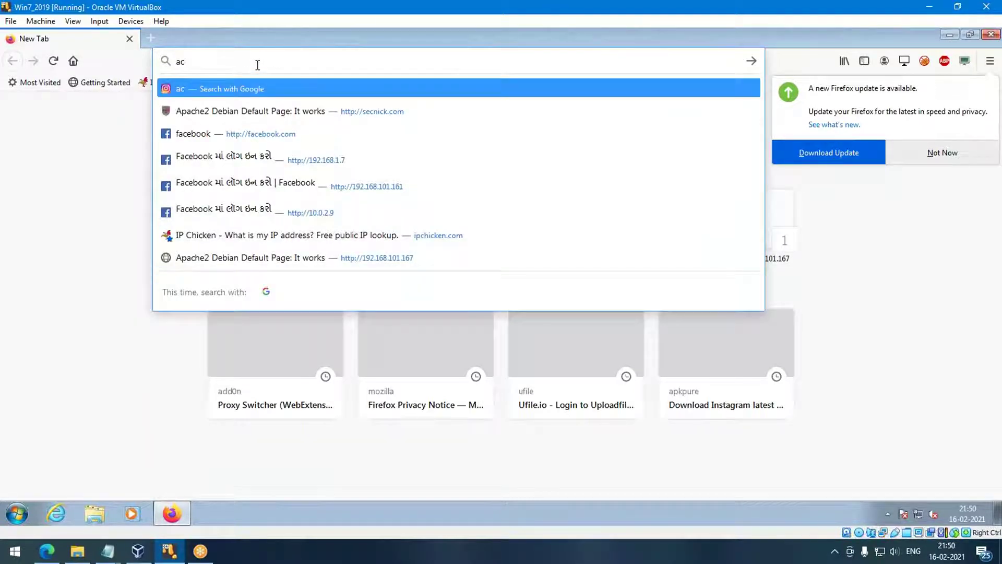
key(BackSpace)
key(BackSpace)
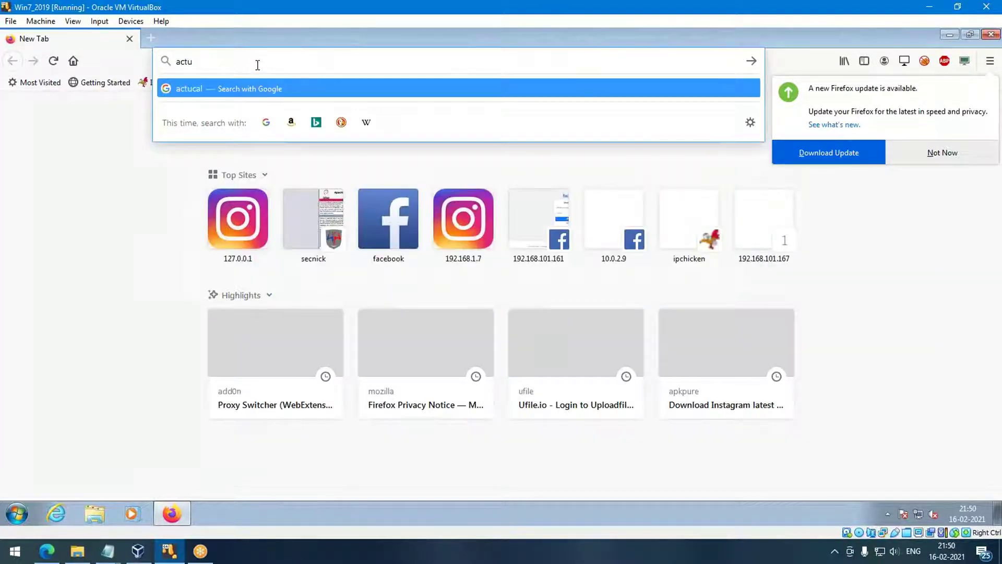
text(al key)
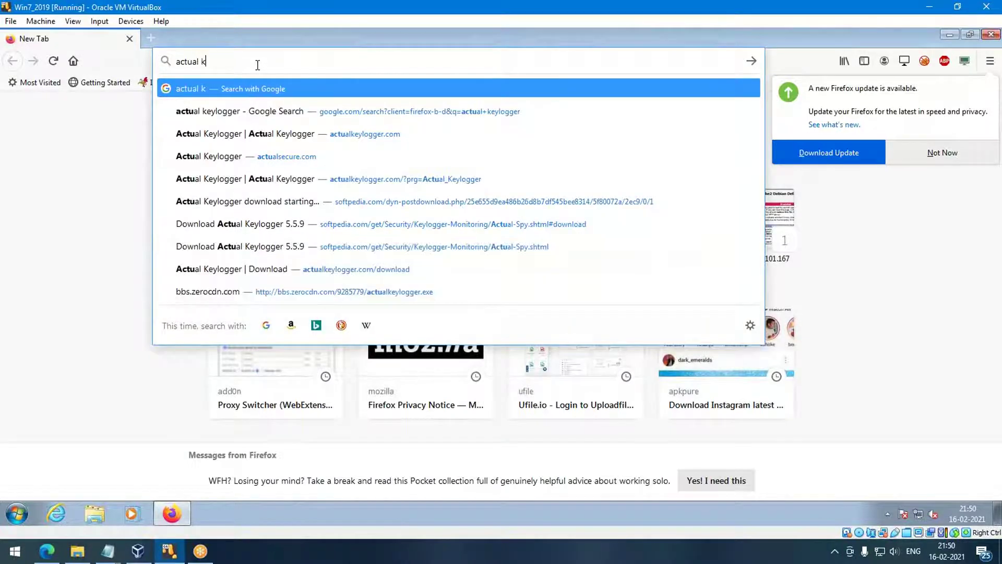
key(Down)
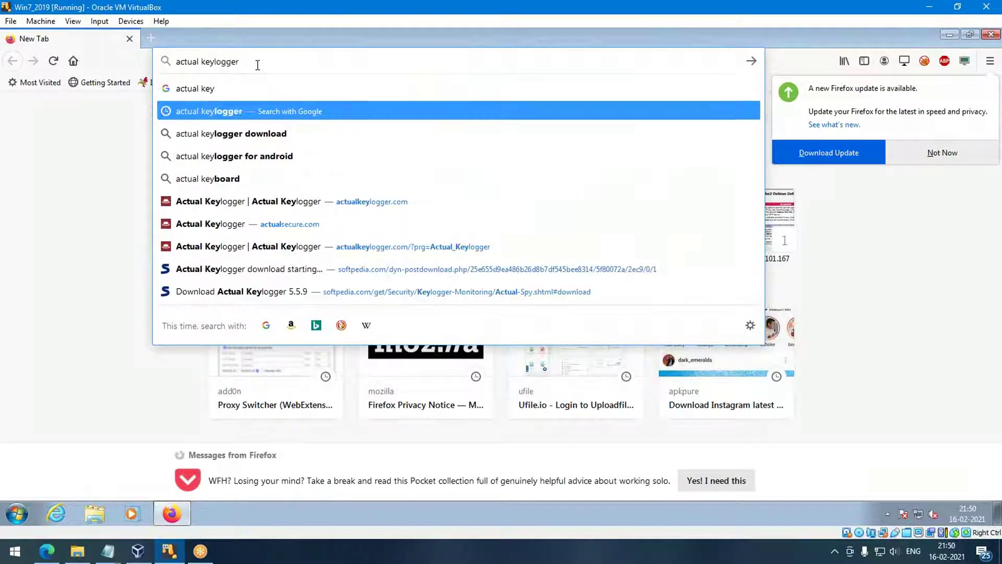
key(Return)
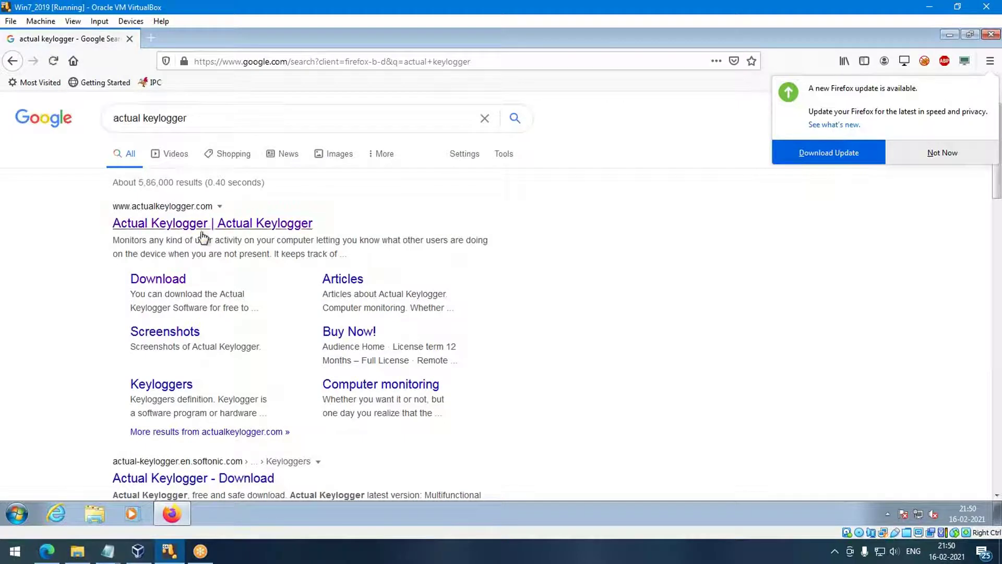
Follow the 'Download' sitelink under the actualkeylogger.com result.
click(155, 283)
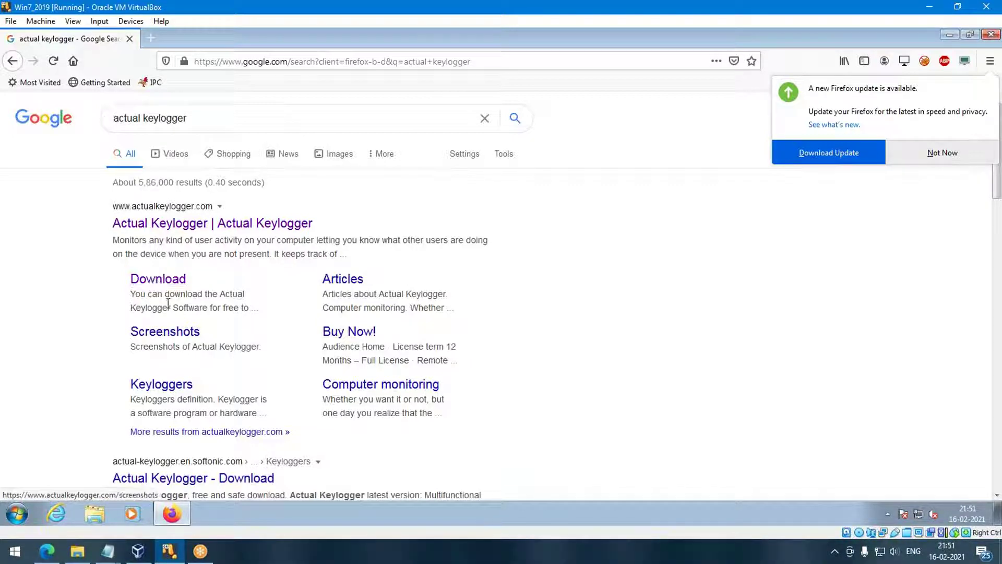
click(160, 283)
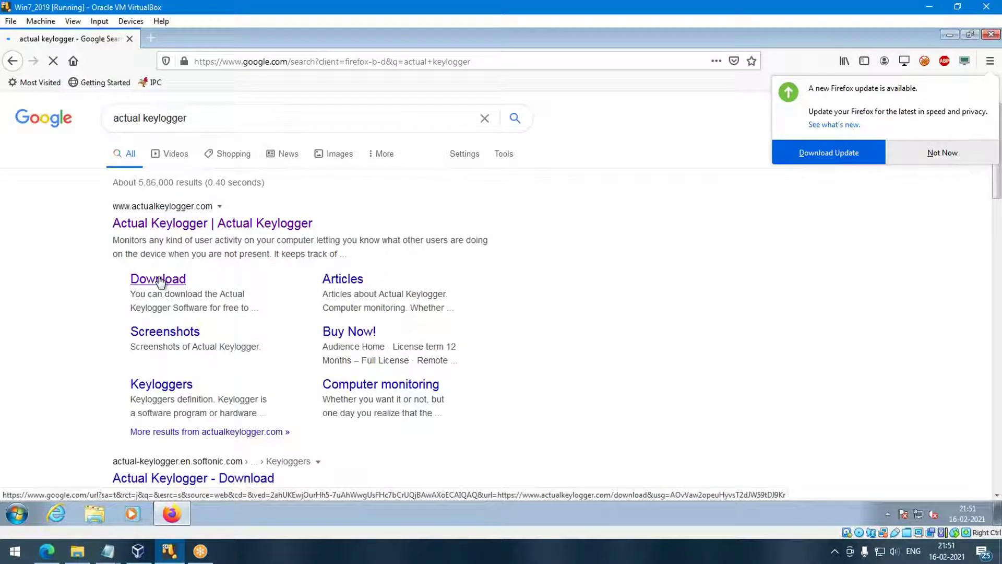
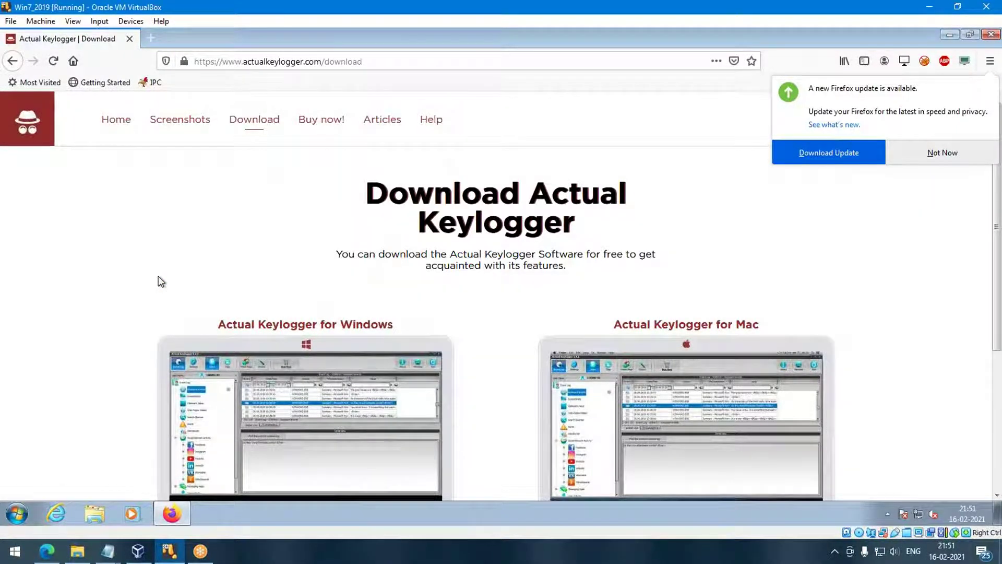
Return to the Google results page for 'actual keylogger'.
scroll(242, 248, down, 3)
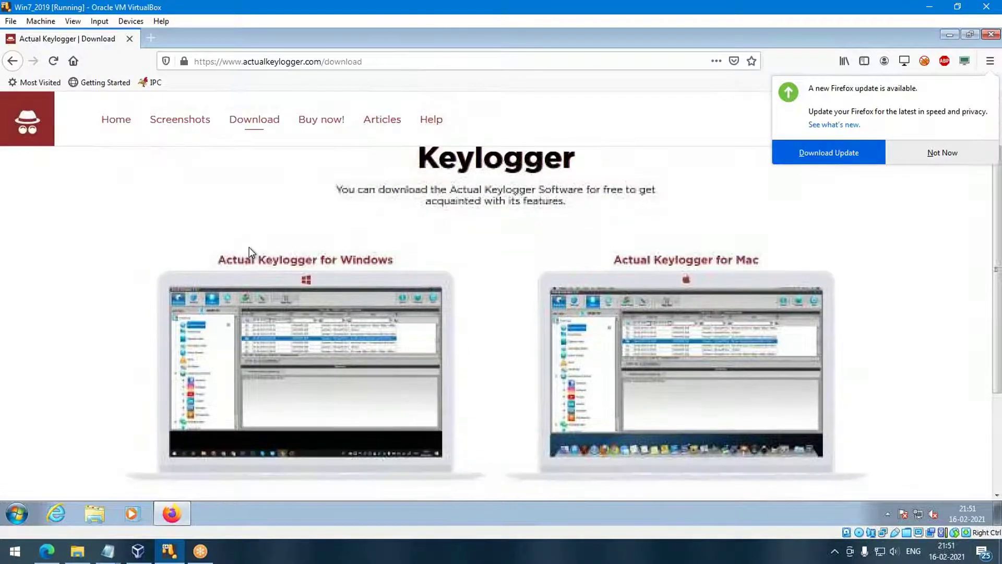
scroll(308, 313, up, 2)
scroll(279, 365, down, 2)
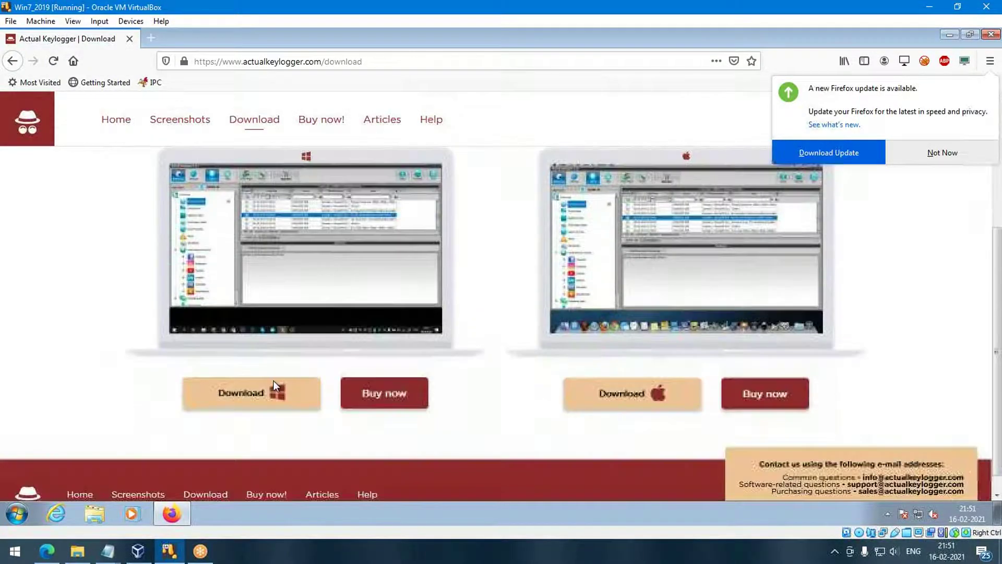
scroll(644, 273, up, 2)
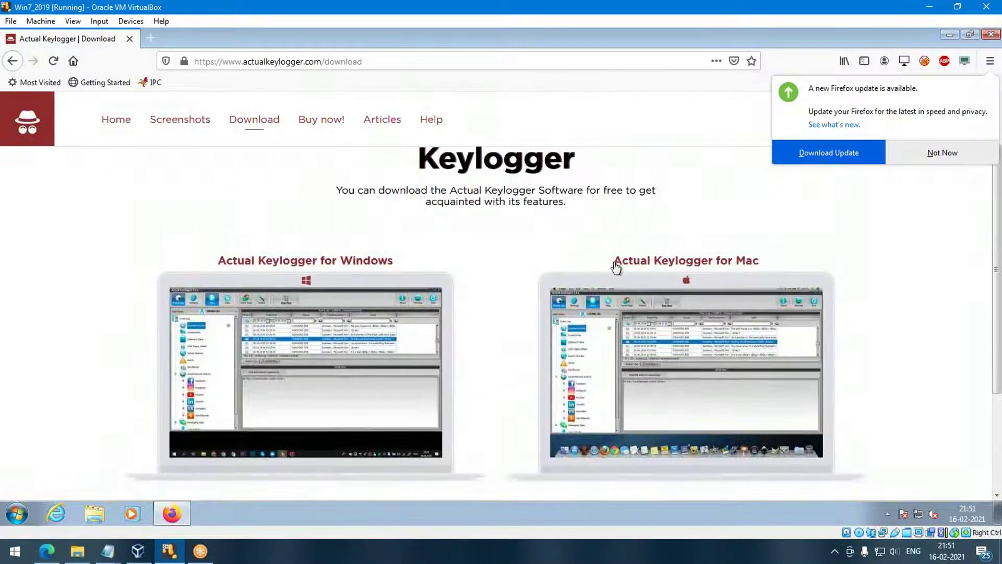
click(20, 65)
Change the search query from 'actual keylogger' to the 'keylogger download' suggestion.
click(141, 118)
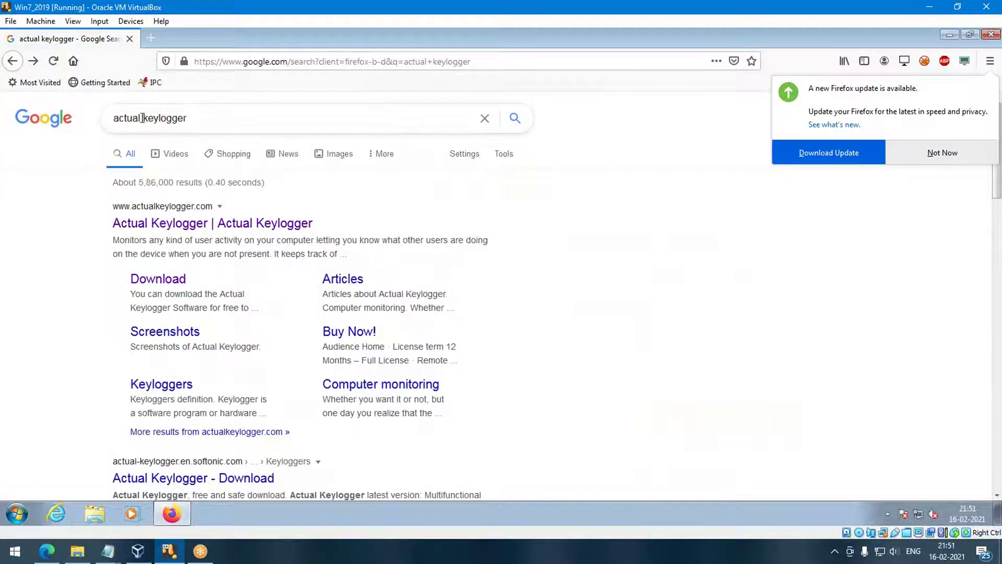
key(BackSpace)
key(BackSpace)
key(BackSpace)
key(BackSpace)
key(BackSpace)
key(BackSpace)
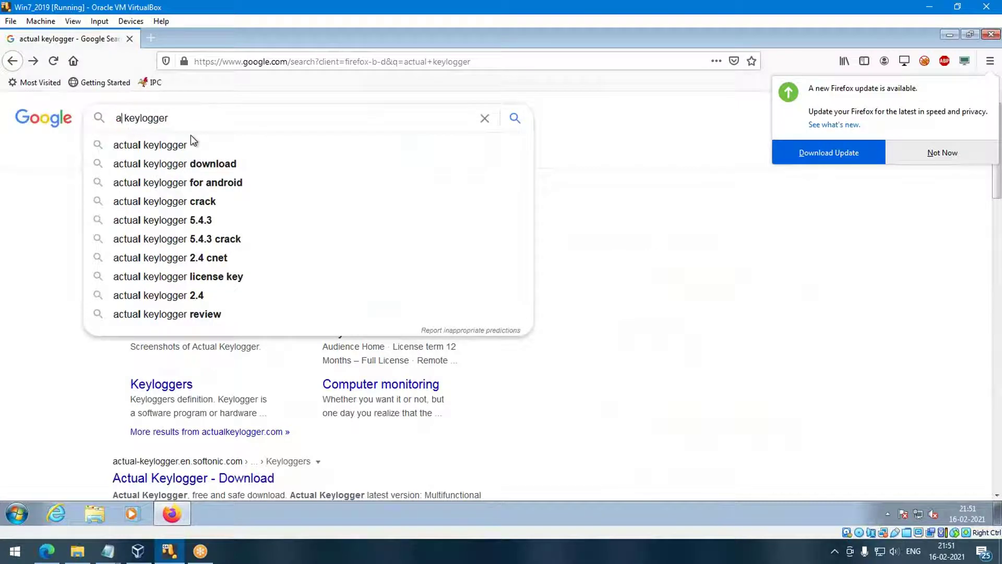
key(Down)
key(Down)
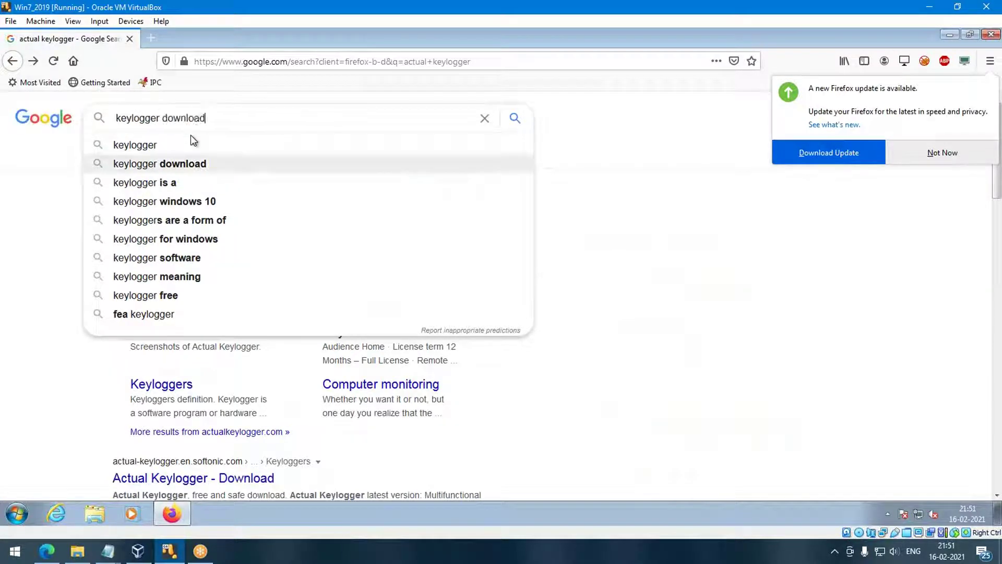
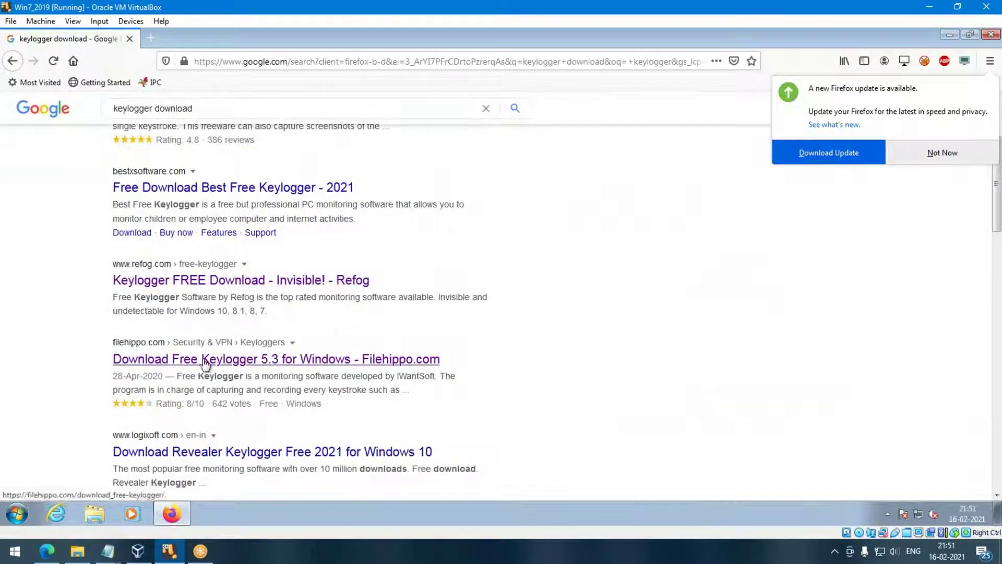
Scroll the keylogger download results to bring the Logixoft and Softonic links into view.
scroll(337, 372, down, 2)
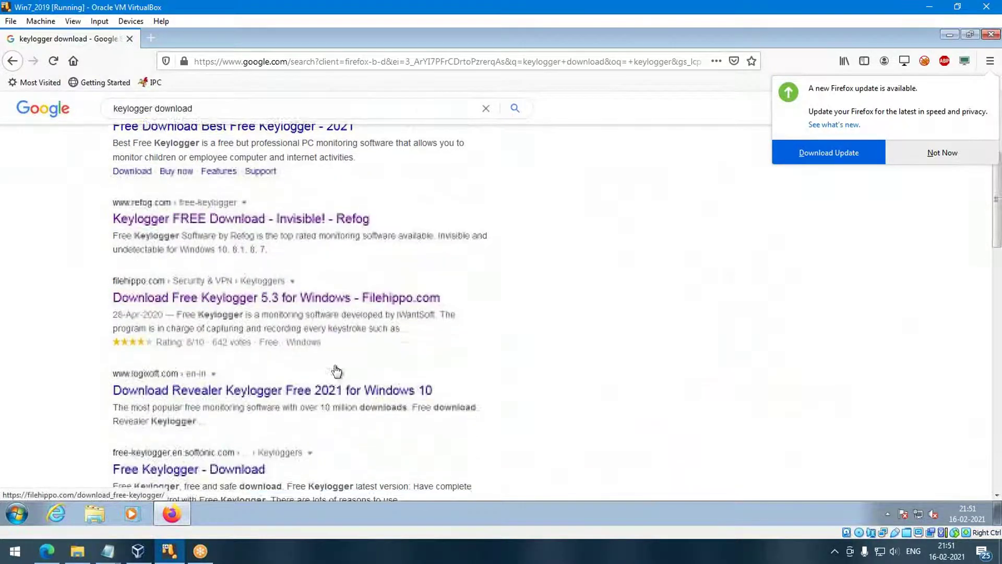
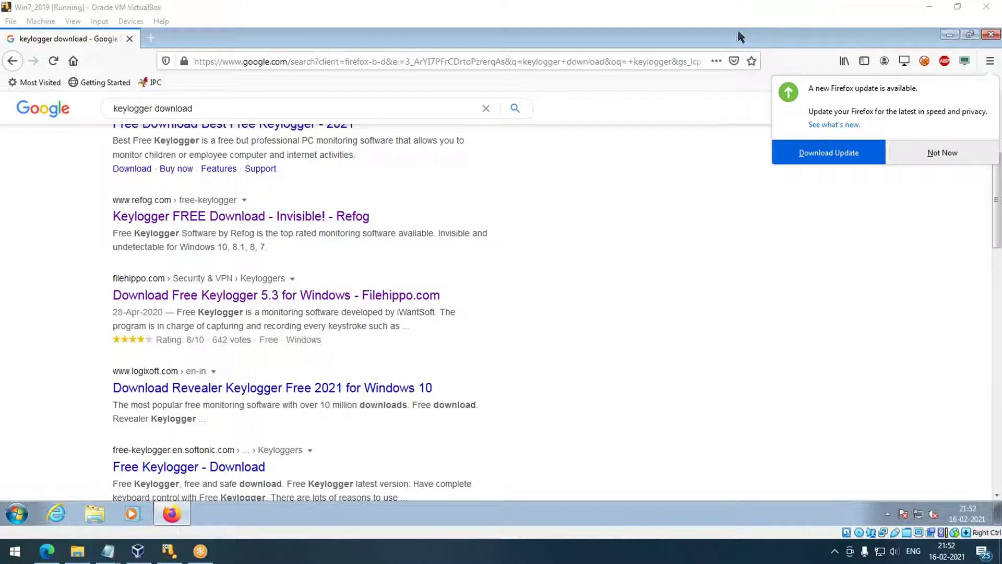
Dismiss the Firefox update notice with Not Now and open Windows Explorer on Computer.
click(937, 152)
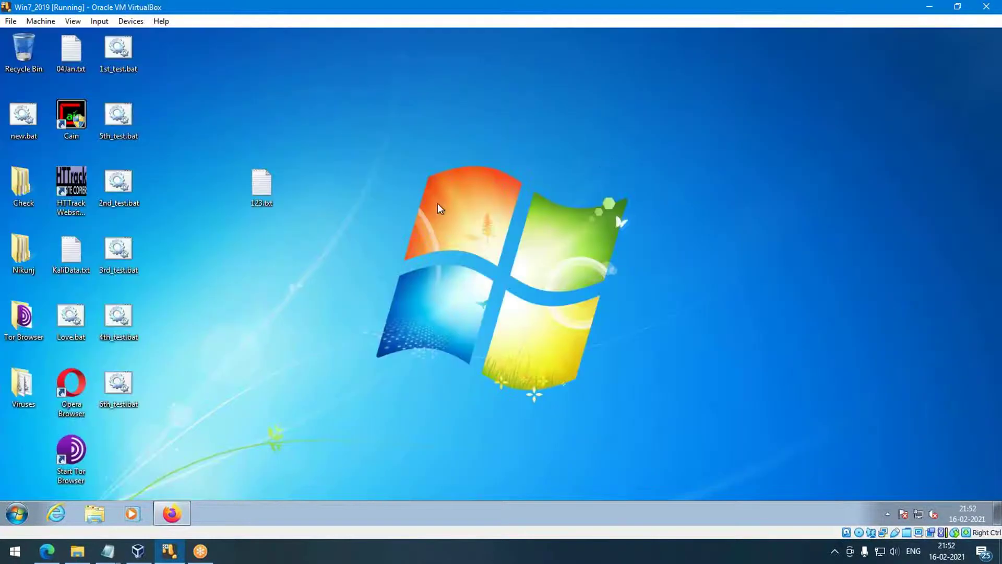
key(super+e)
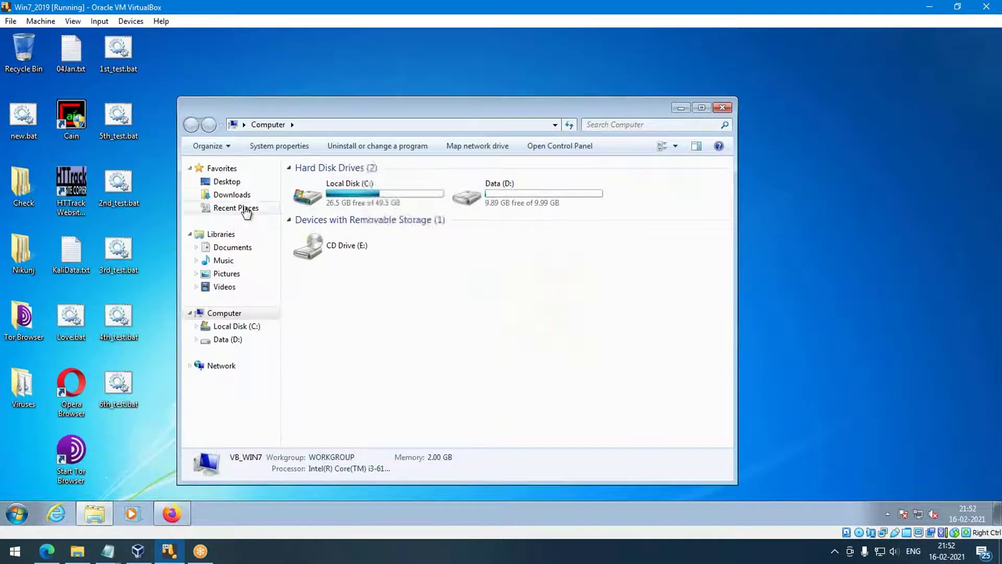
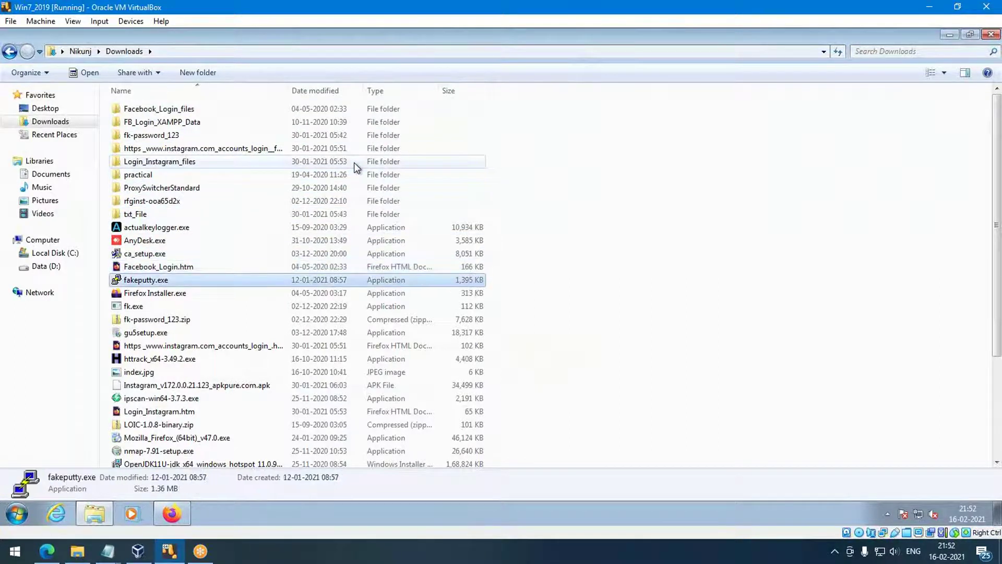
key(Down)
key(Down)
key(Down)
key(Down)
key(Down)
key(Down)
key(Down)
key(Down)
key(Down)
key(Down)
key(Down)
key(Down)
key(Down)
key(Down)
key(Down)
key(Down)
key(Down)
key(Down)
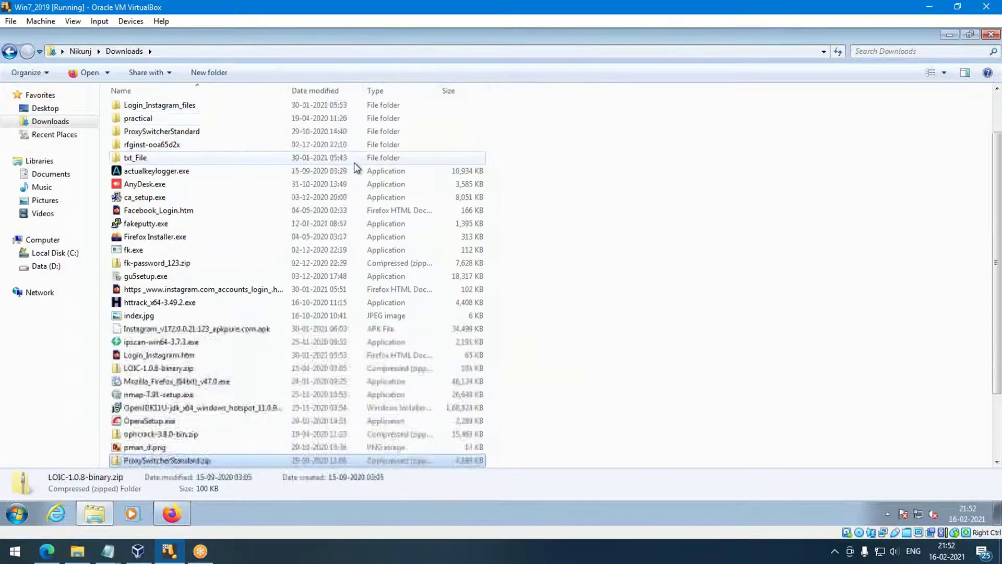
key(Down)
key(Down)
key(Up)
key(Up)
key(Up)
key(Up)
key(Up)
key(Up)
key(Up)
key(Down)
key(Down)
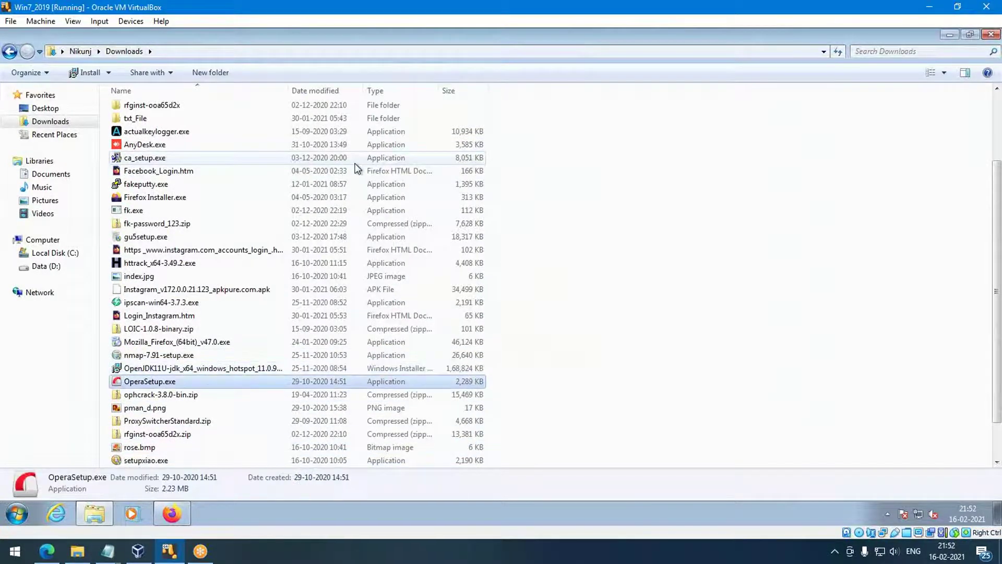
key(Down)
key(Down)
key(Down)
key(Down)
key(Down)
key(Down)
key(Down)
key(Down)
key(Down)
key(Up)
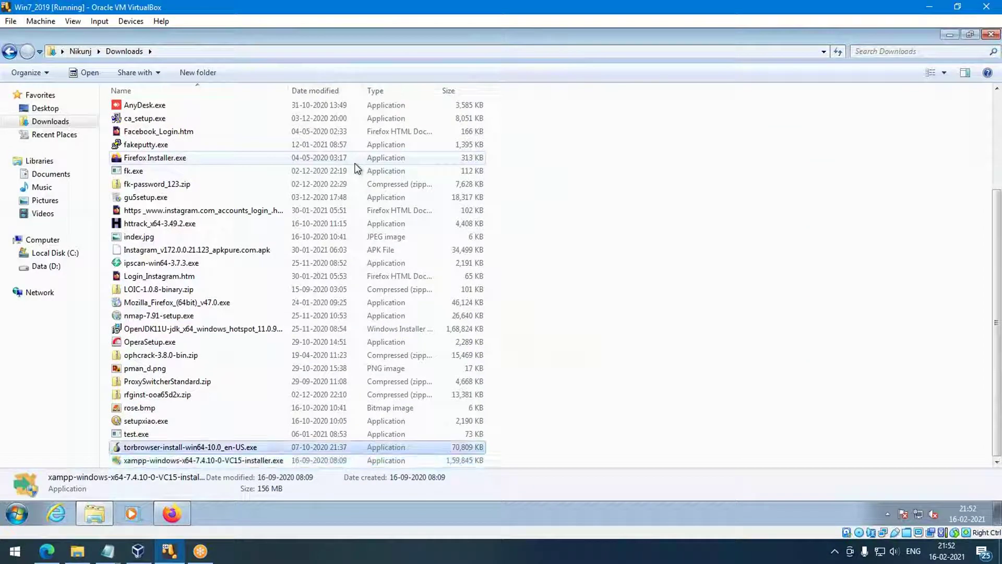
key(Up)
key(Up)
key(Up)
key(Up)
key(Up)
key(Up)
key(Up)
key(Up)
key(Up)
key(Up)
key(Up)
key(Up)
key(Up)
key(Up)
key(Up)
key(Up)
key(Up)
key(Up)
key(Up)
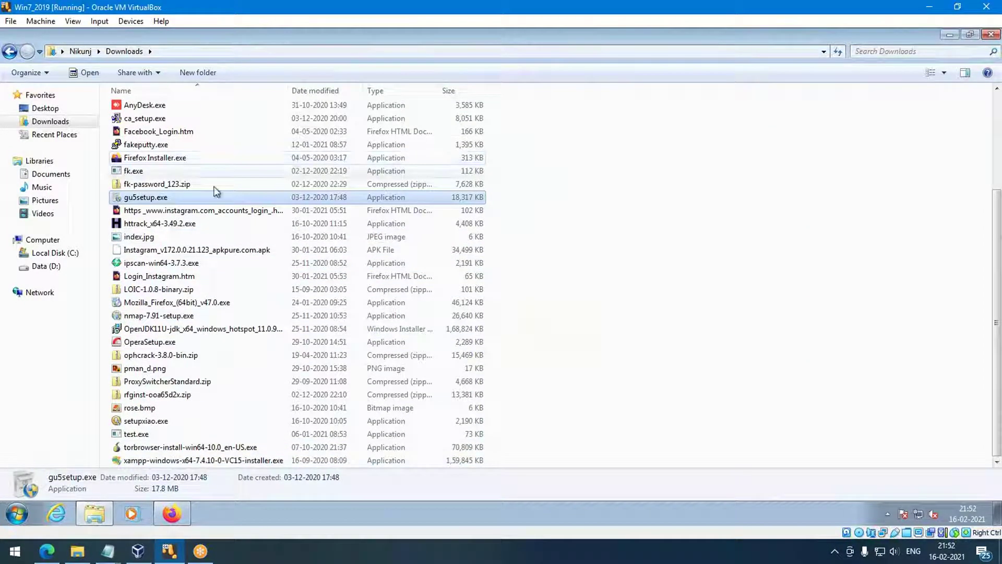
scroll(183, 138, up, 3)
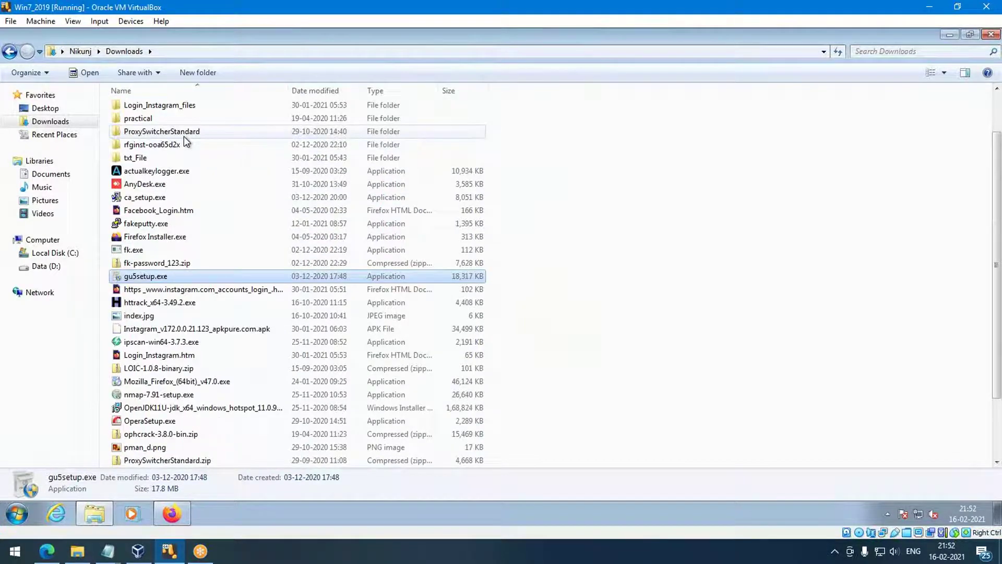
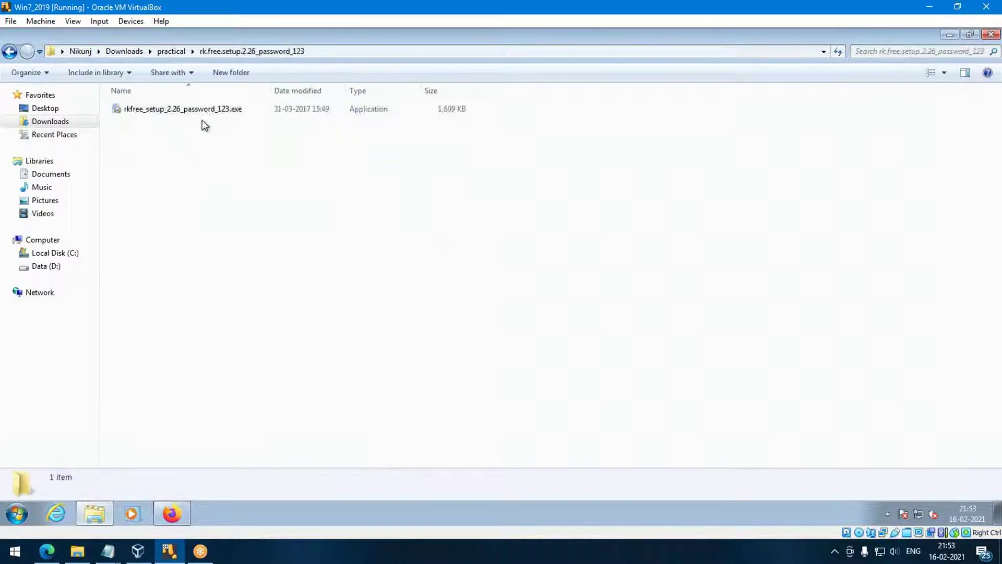
Launch the Revealer Keylogger Free setup, approve the UAC prompt, then cancel and close the installer.
double_click(180, 108)
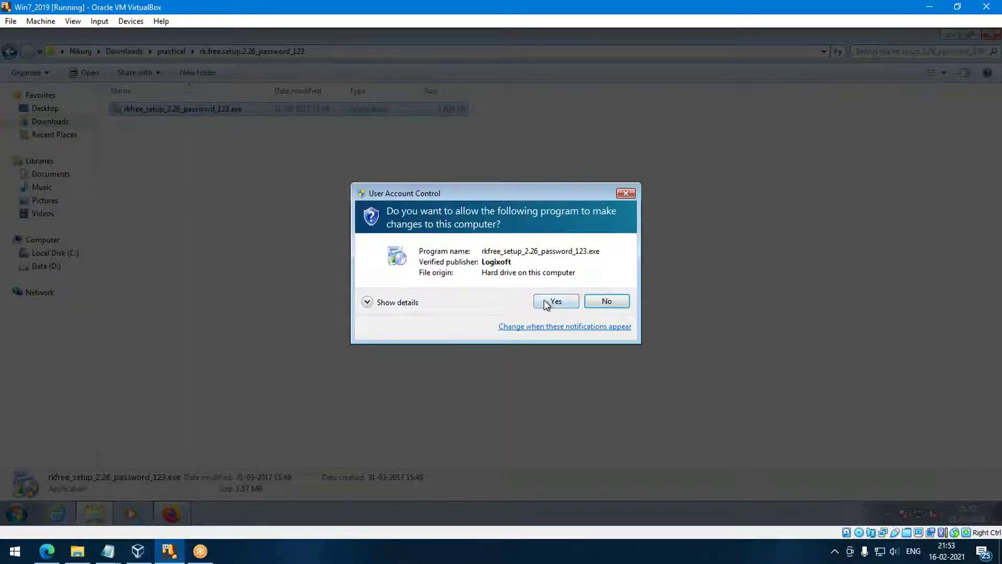
click(551, 305)
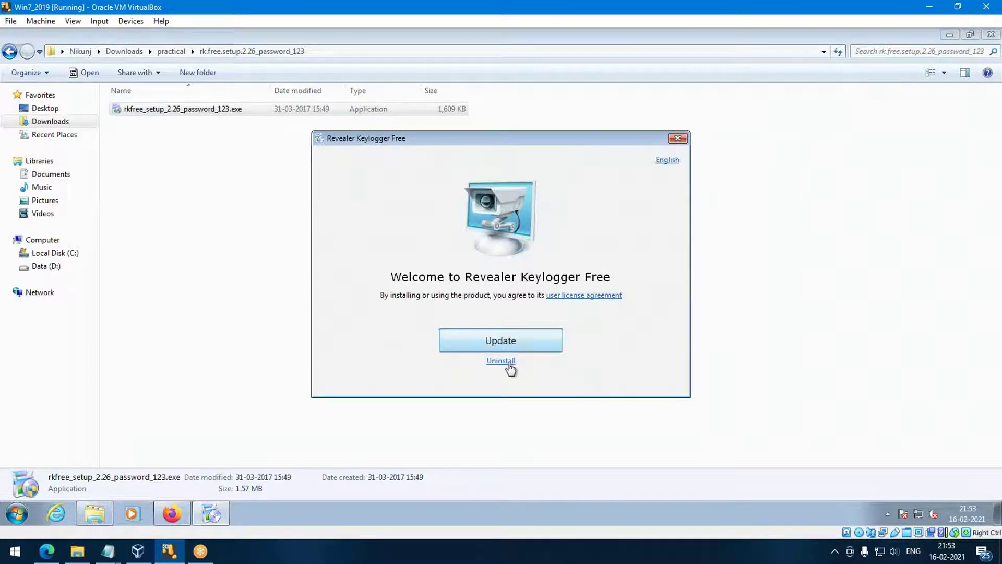
click(677, 139)
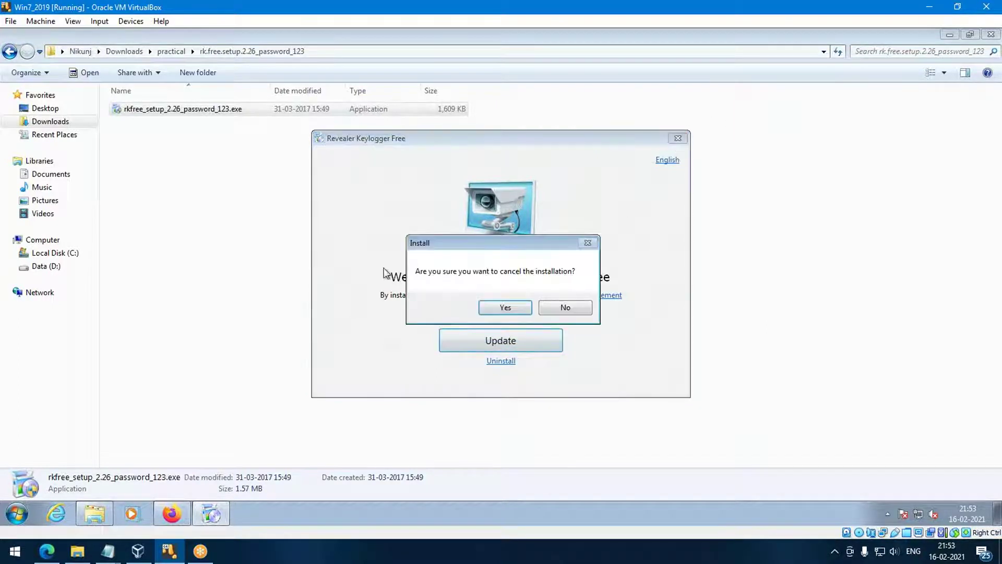
click(505, 308)
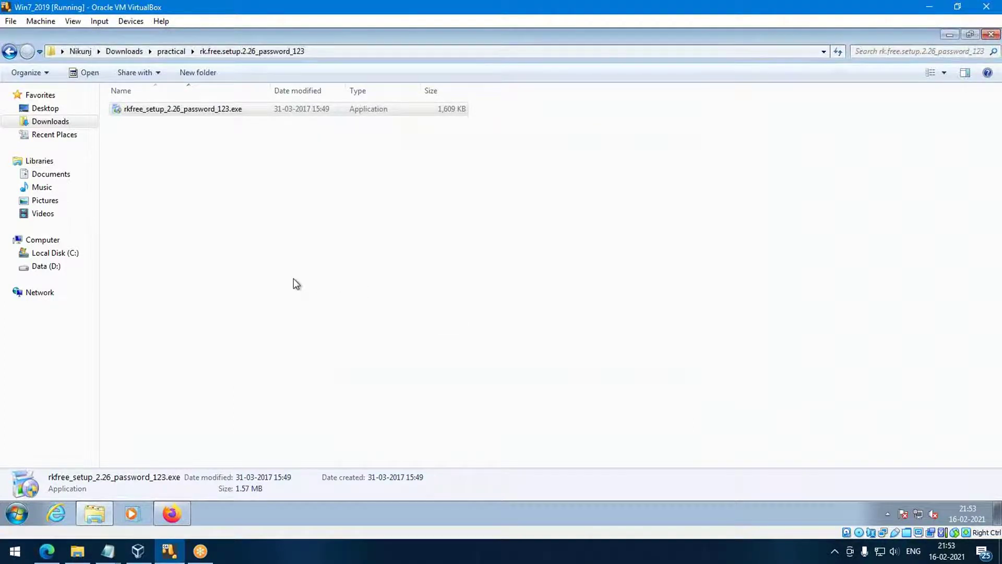
key(super)
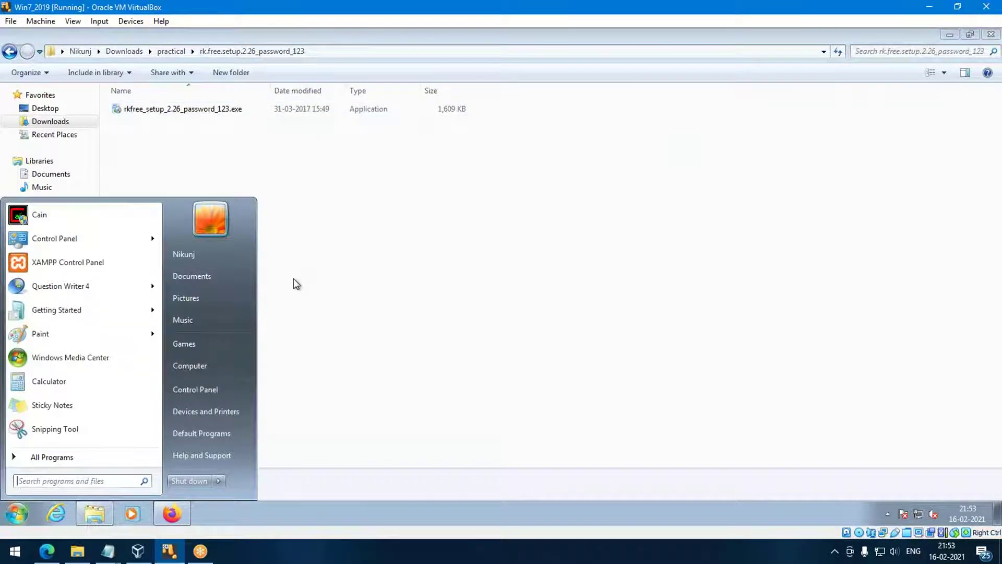
text(re)
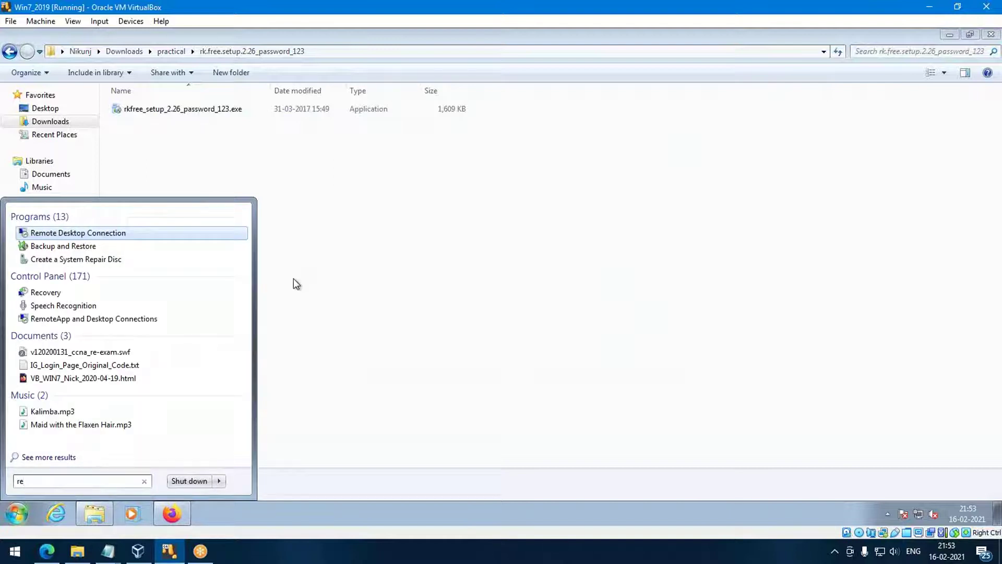
key(BackSpace)
key(BackSpace)
text(keylog)
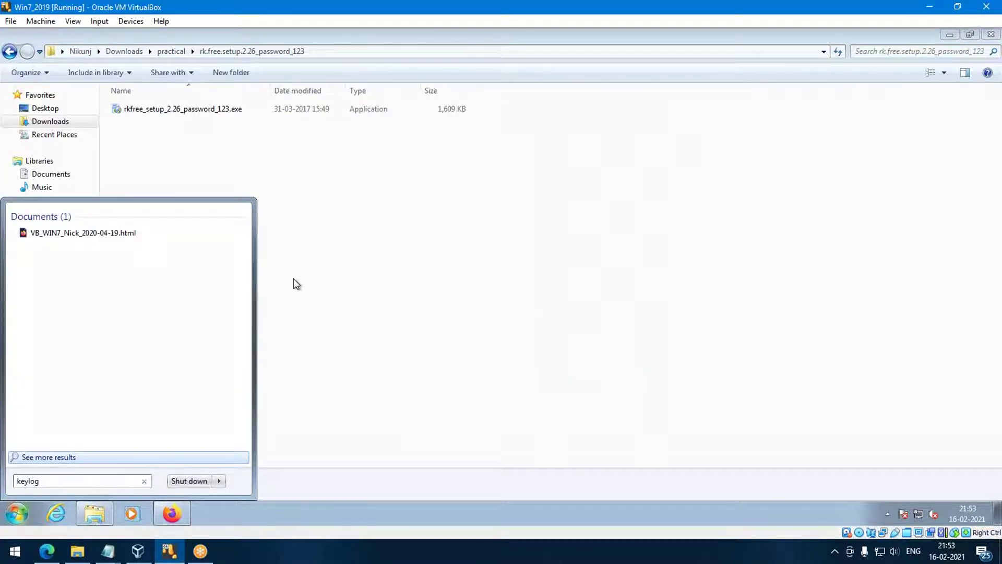
key(BackSpace)
key(BackSpace)
key(BackSpace)
key(BackSpace)
key(BackSpace)
key(BackSpace)
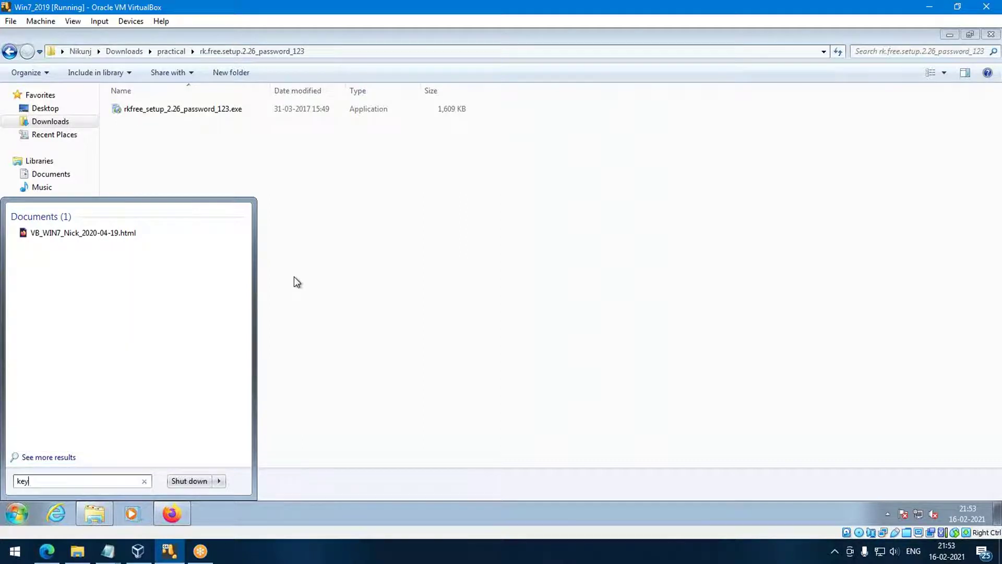
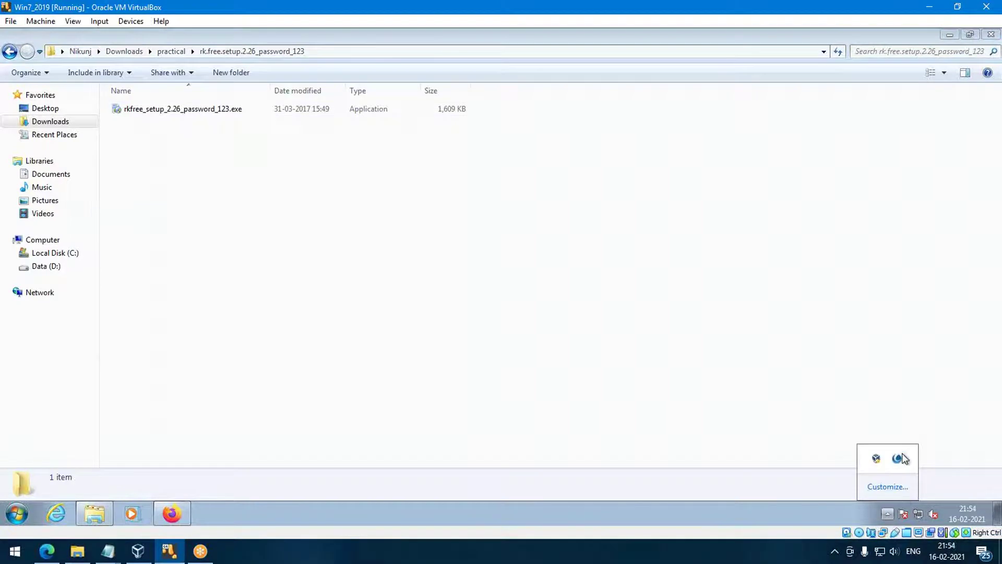
Focus the downloads folder window and start Task Manager from the taskbar menu.
click(394, 447)
right_click(266, 508)
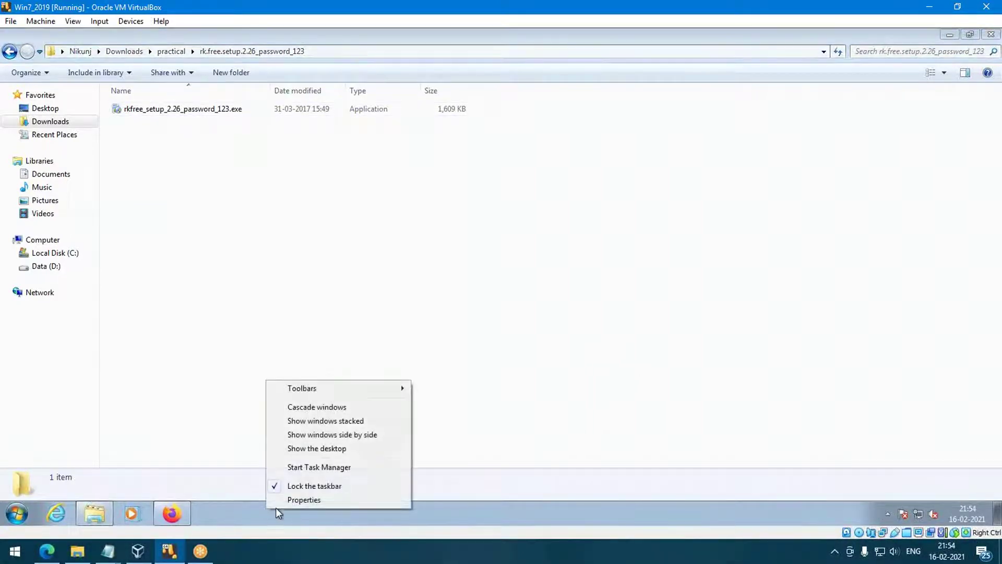
click(347, 465)
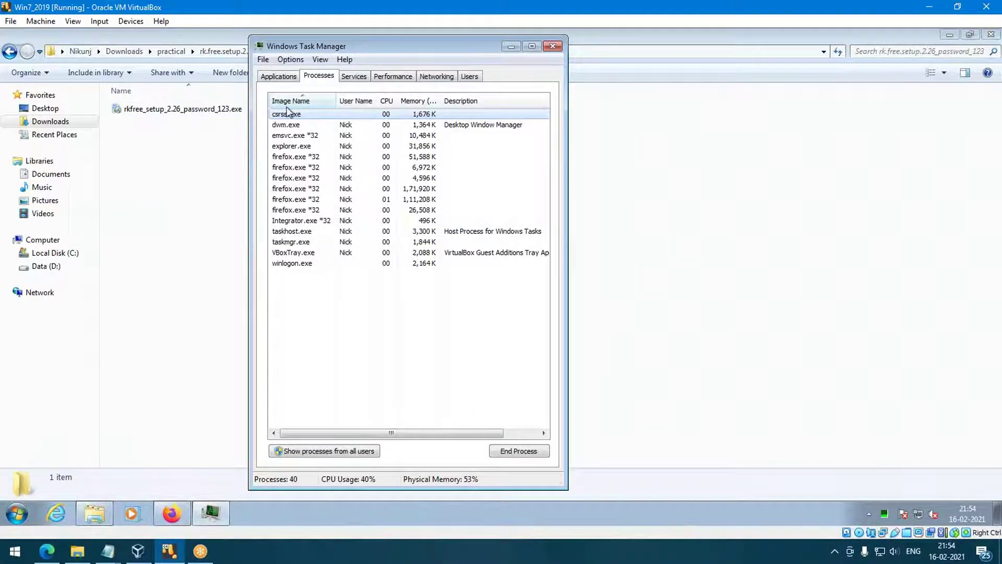
click(364, 77)
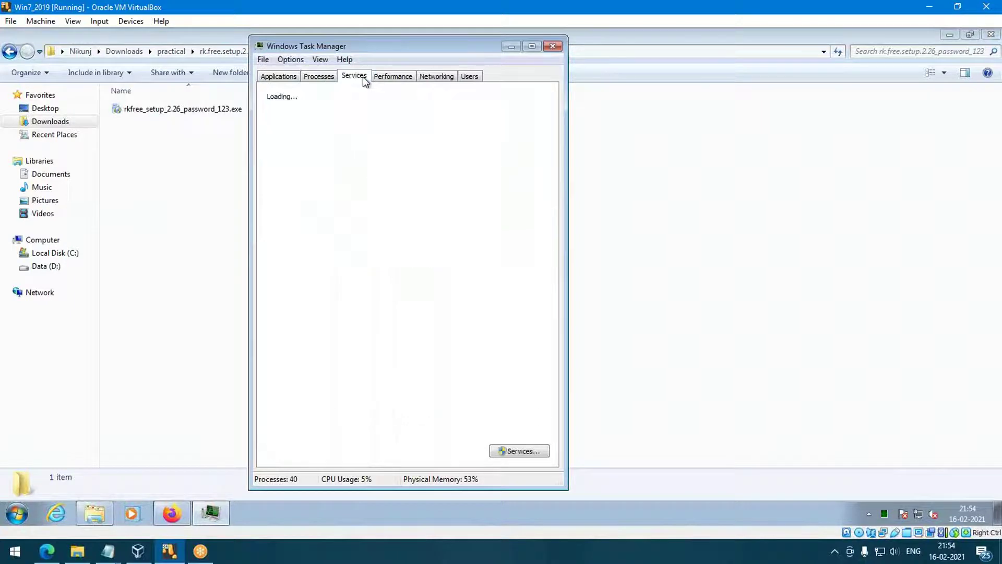
key(r)
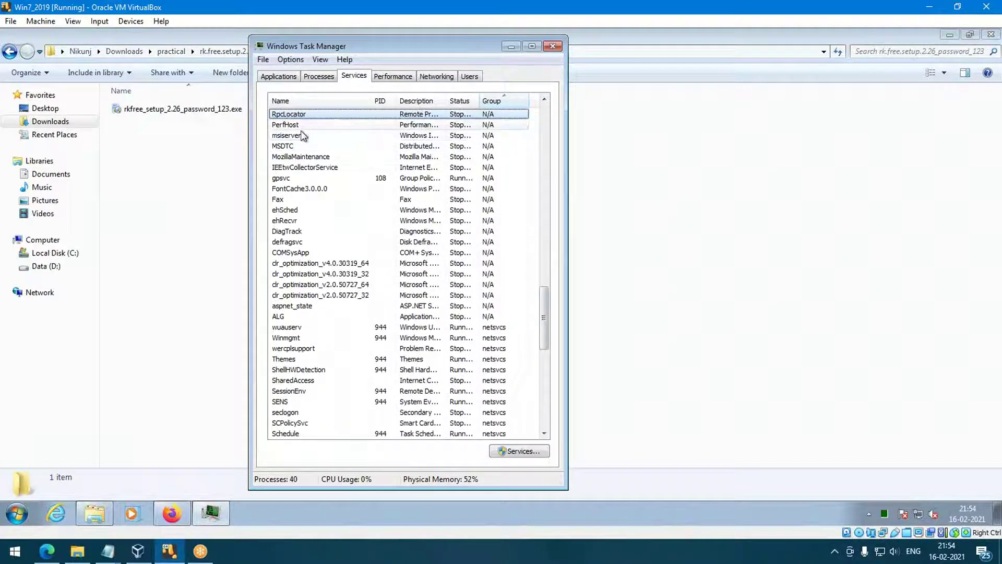
key(r)
key(r)
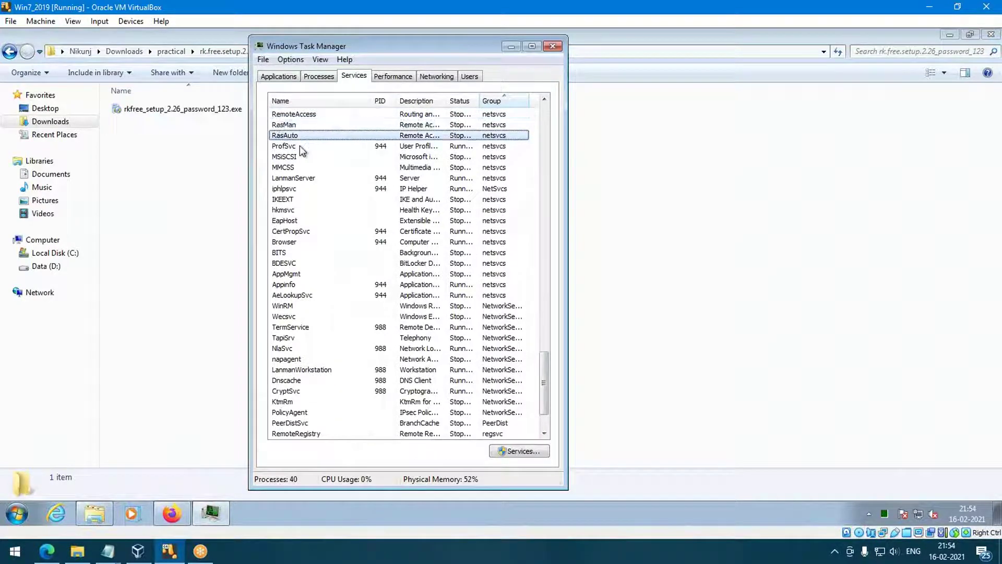
key(r)
key(r)
key(r)
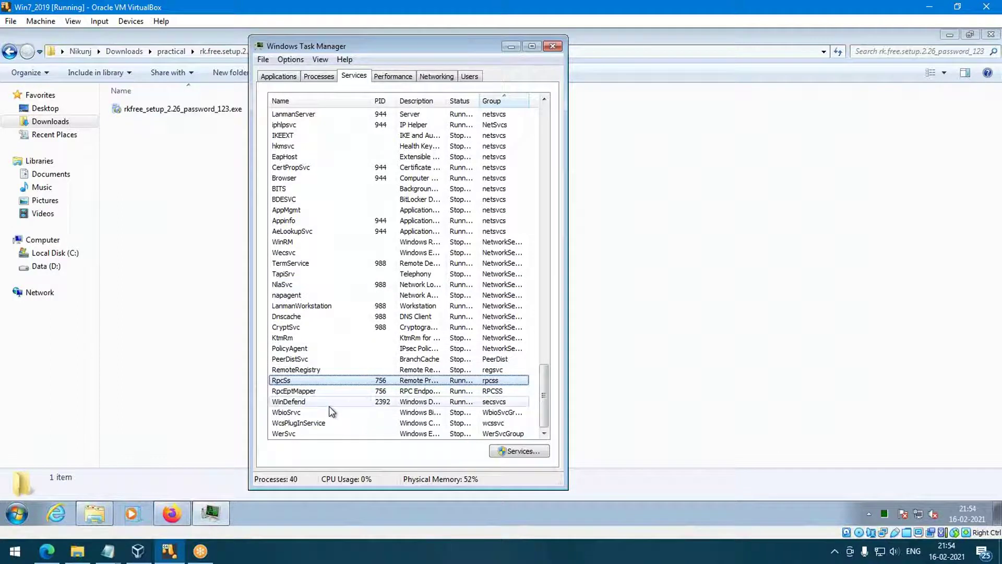
click(318, 76)
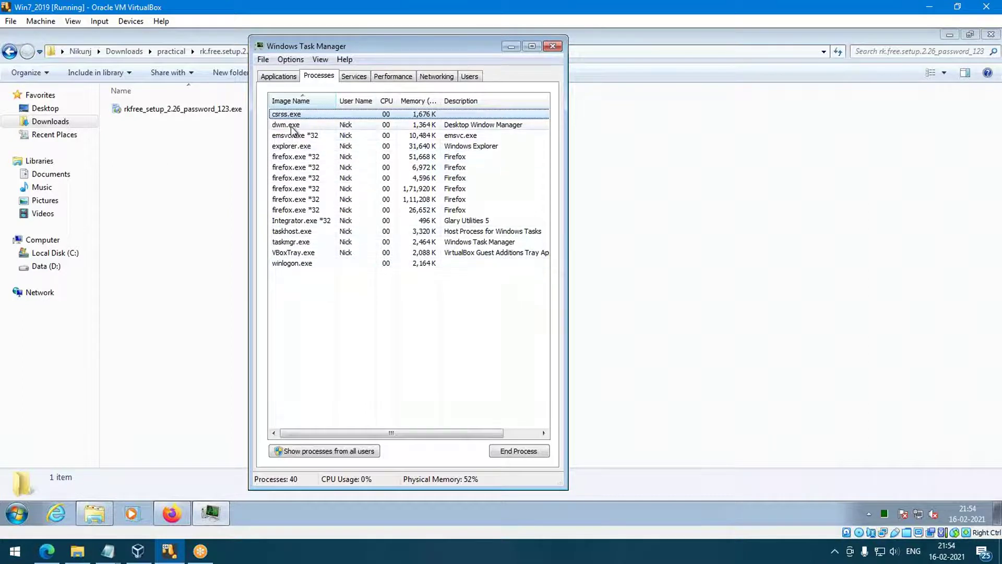
click(296, 222)
key(Down)
key(Down)
key(Down)
key(Down)
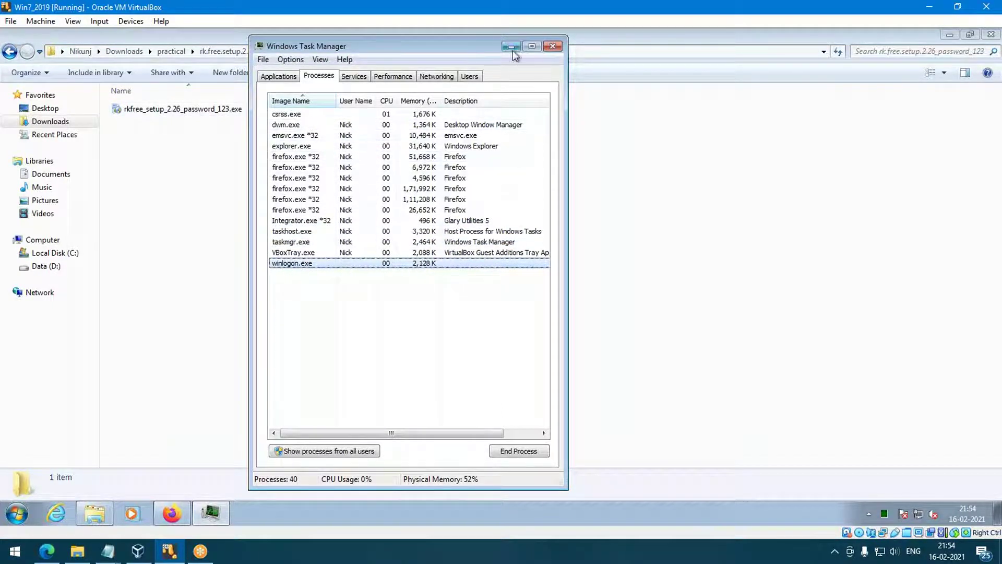
click(553, 46)
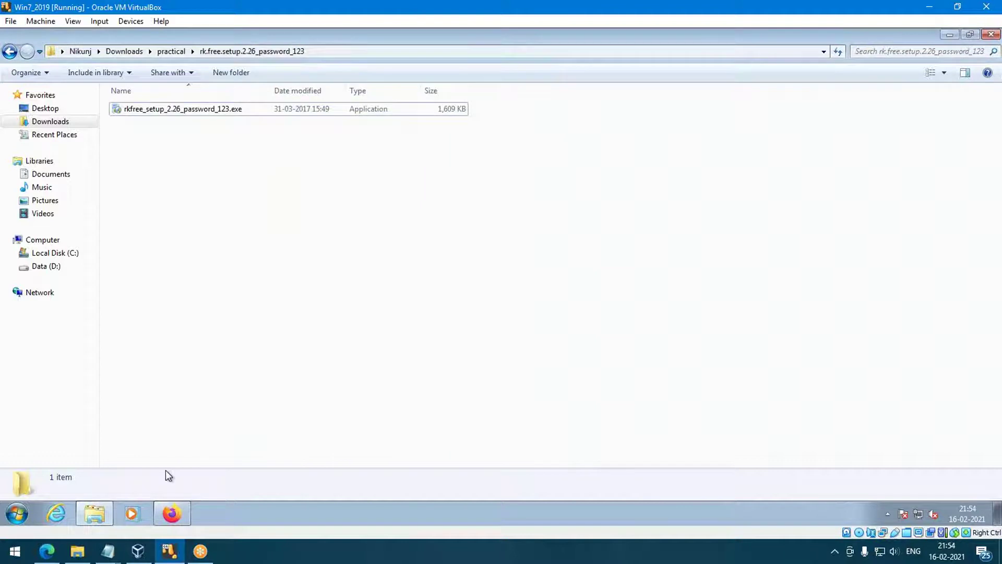
key(super)
key(Escape)
double_click(206, 111)
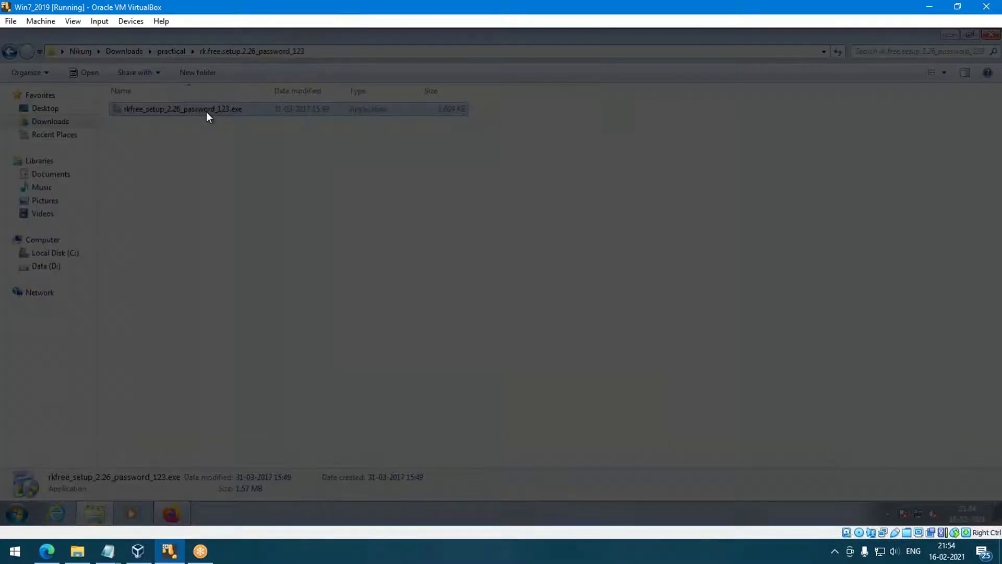
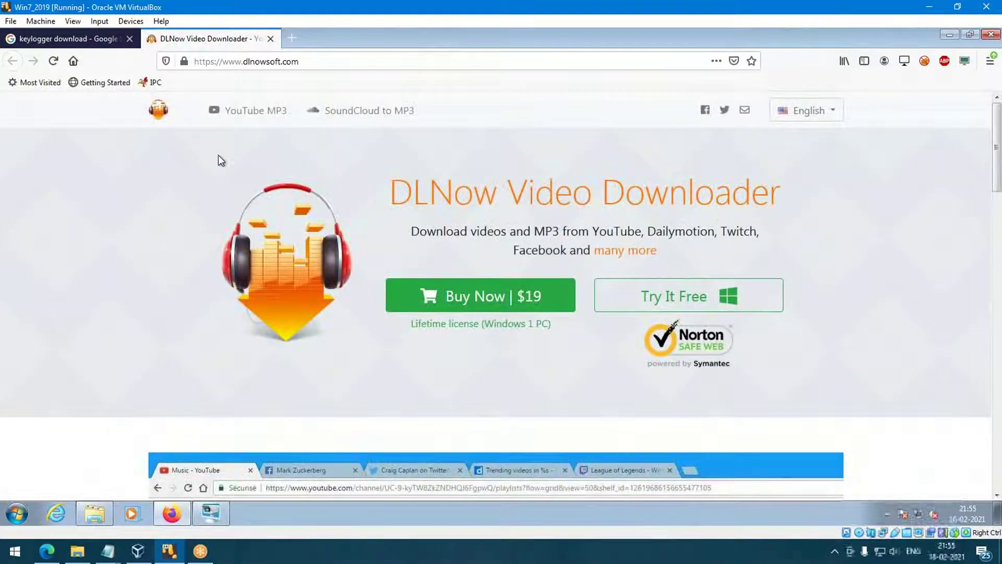
Close the DLNow Video Downloader tab and minimize Firefox to reveal Revealer Keylogger Free.
click(271, 38)
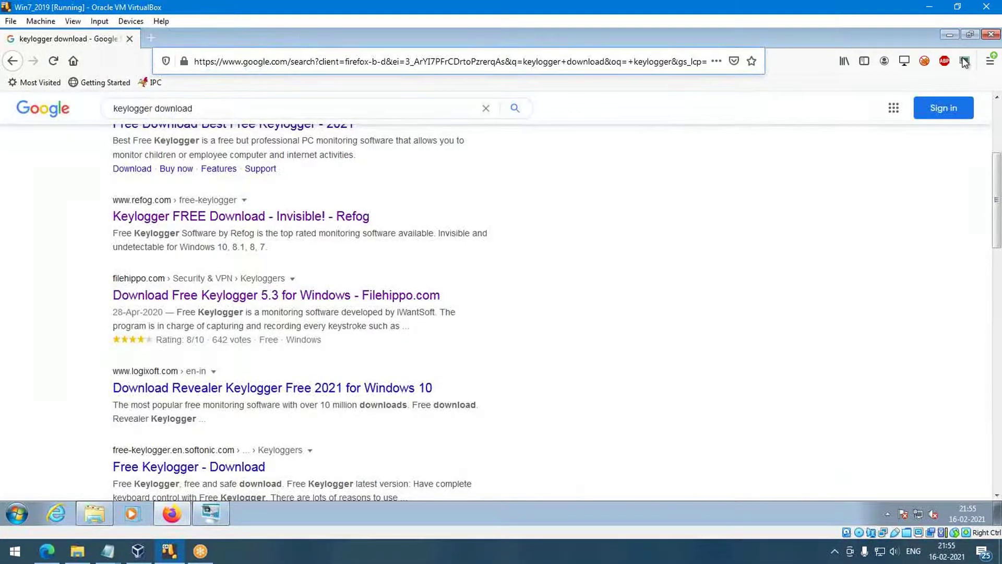
click(950, 36)
Move the keylogger window up, dismiss the Pro-only Screenshots prompt, and start recording keystrokes.
drag(590, 309, 548, 52)
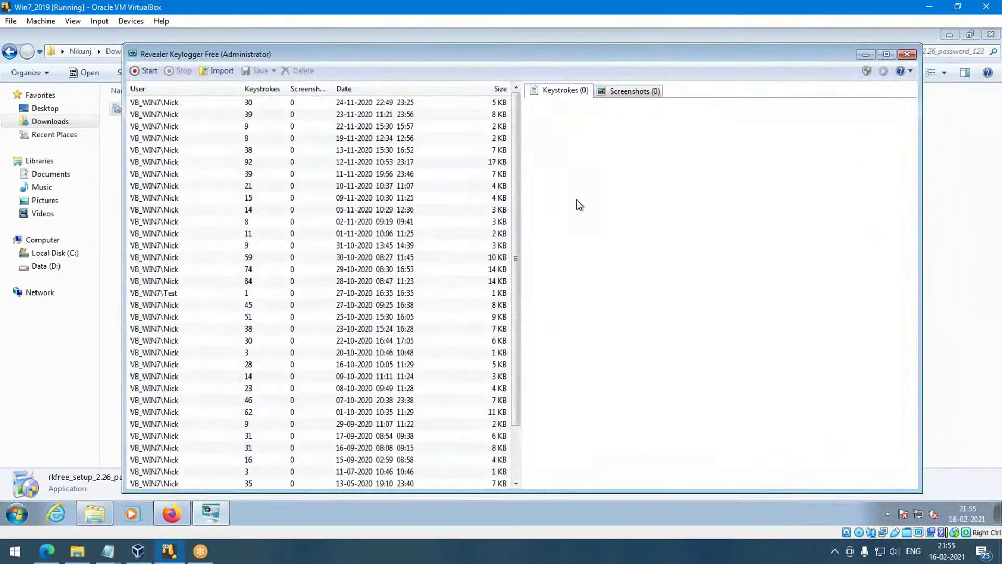
click(612, 92)
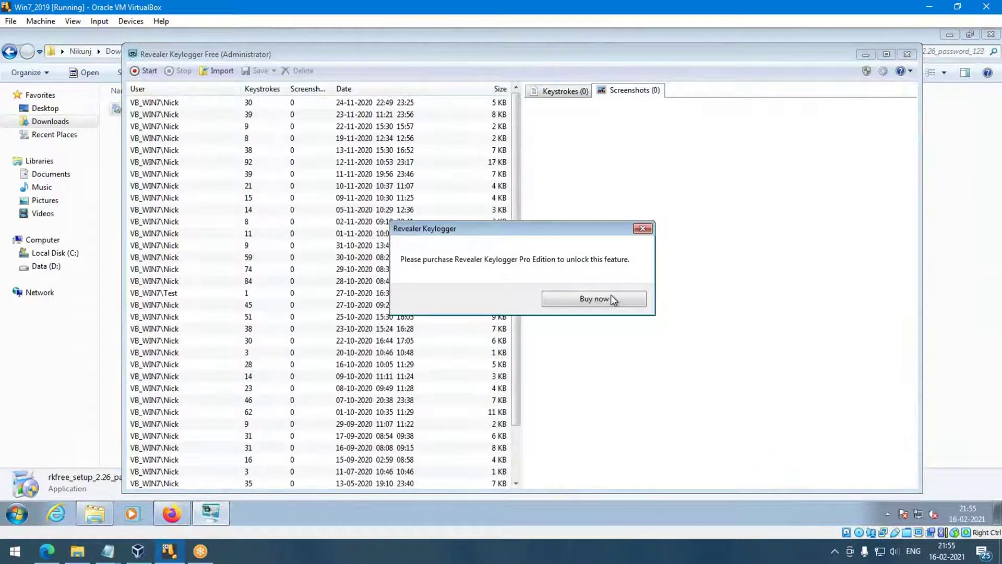
click(643, 229)
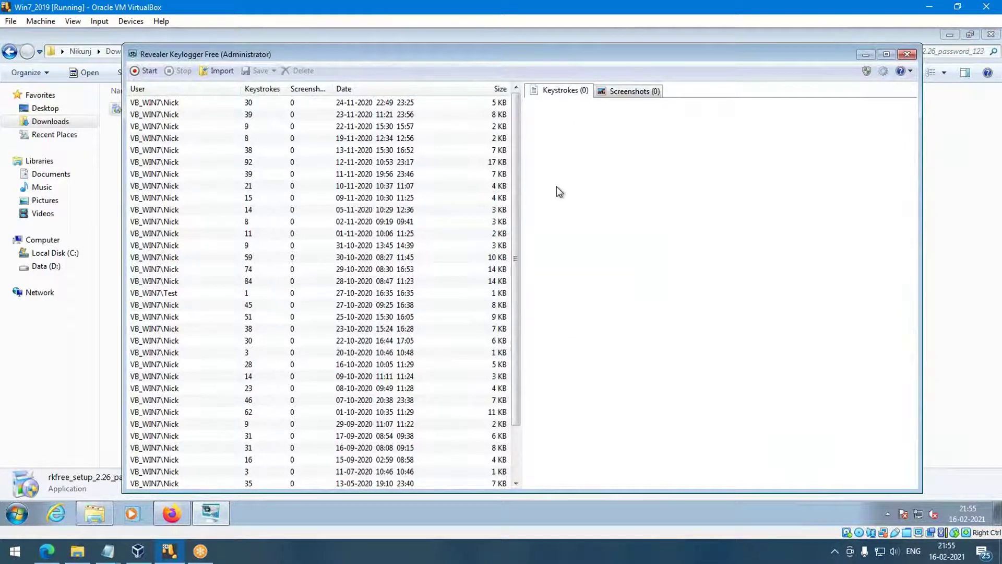
click(146, 71)
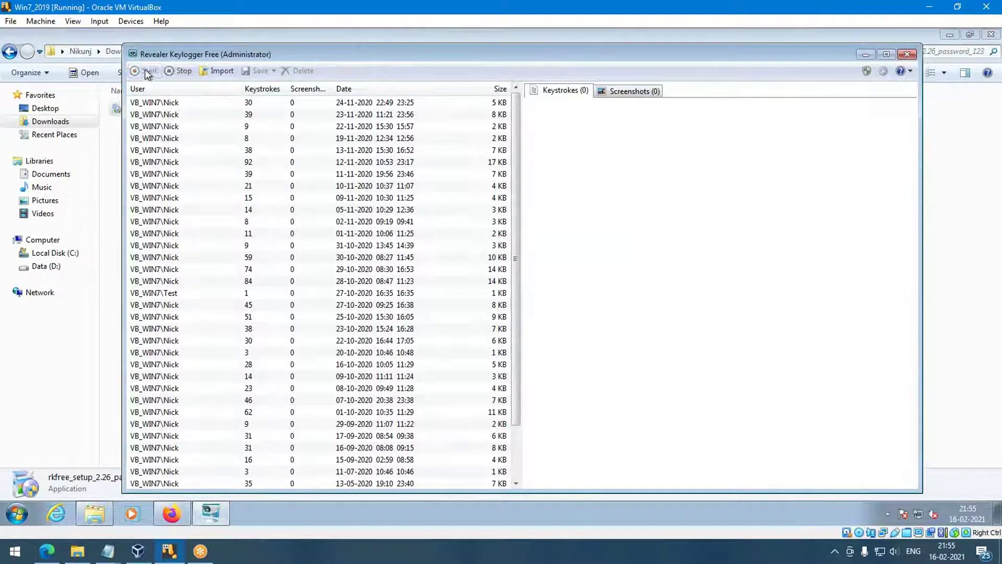
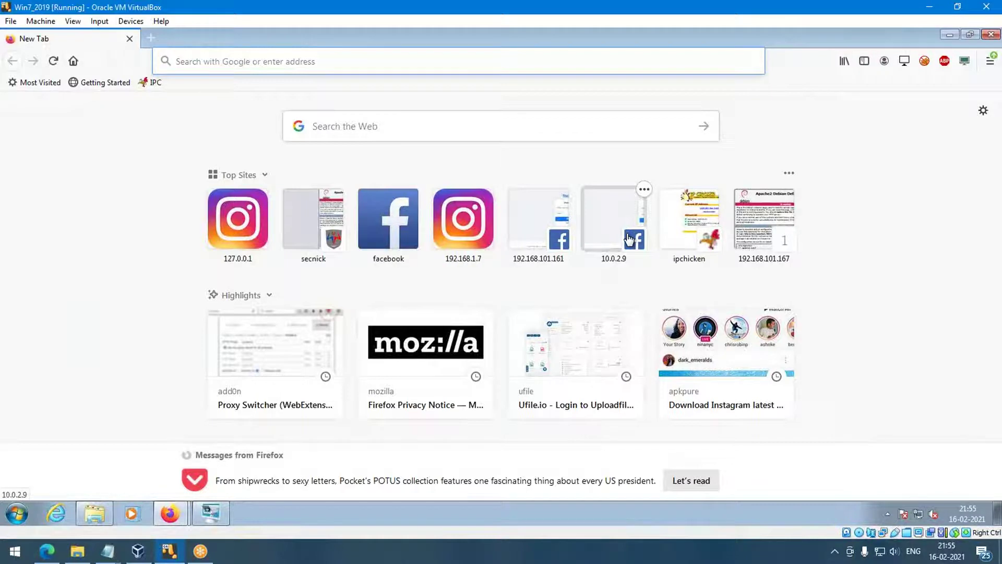
Go to gmail.com to load the Gmail about page.
text(gm)
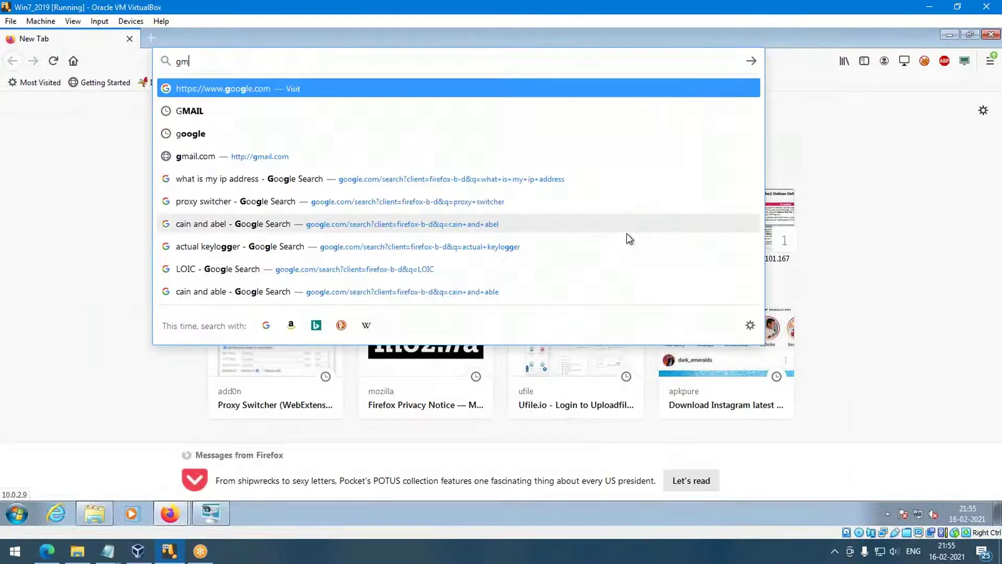
text(ail.com)
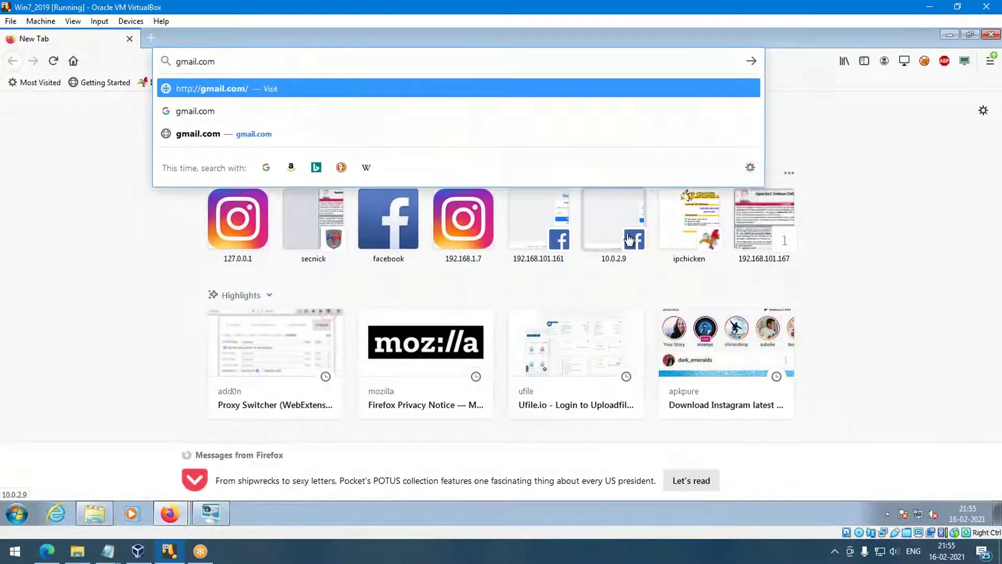
key(Return)
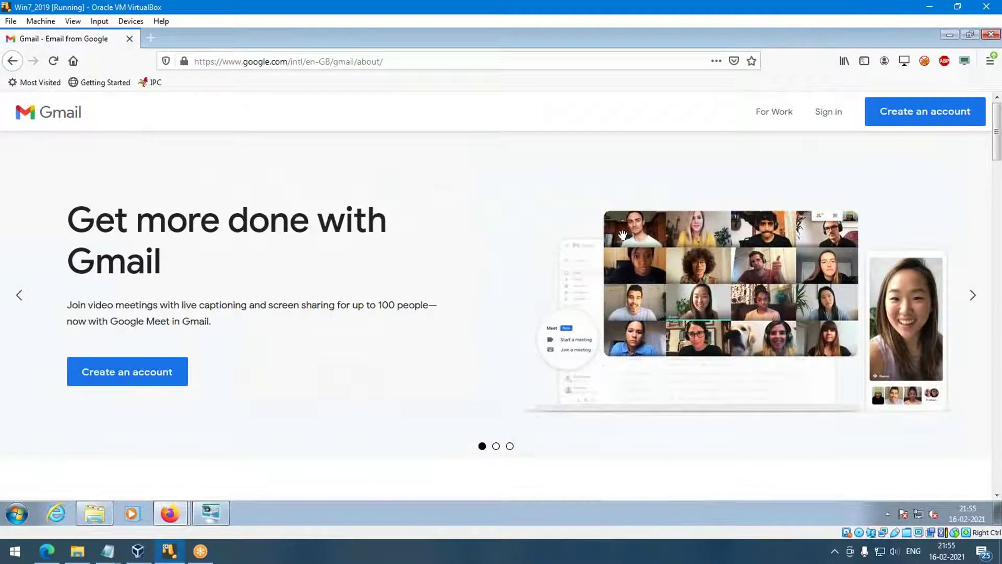
Start Gmail sign-in and clear the previously entered account name from the field.
click(831, 113)
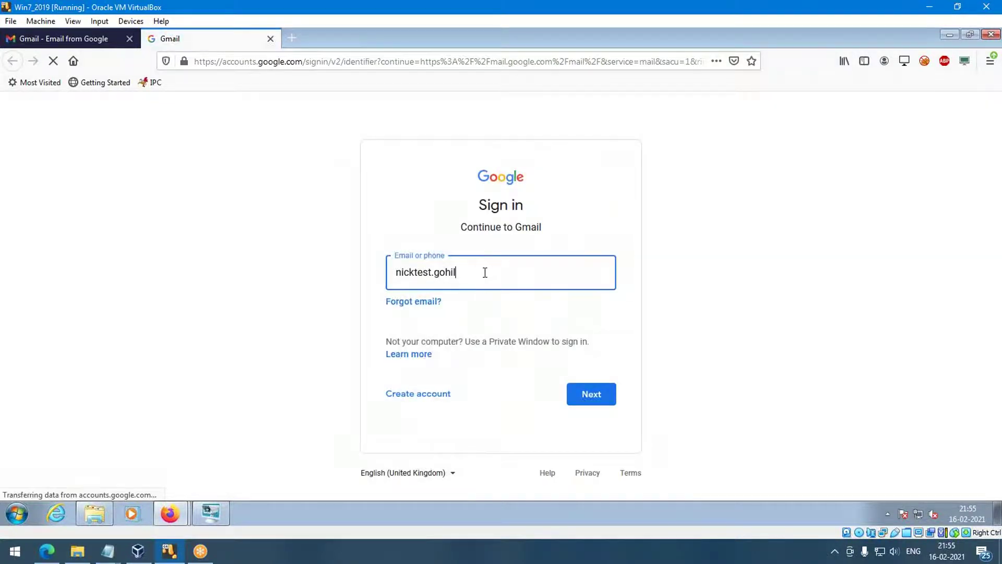
click(464, 272)
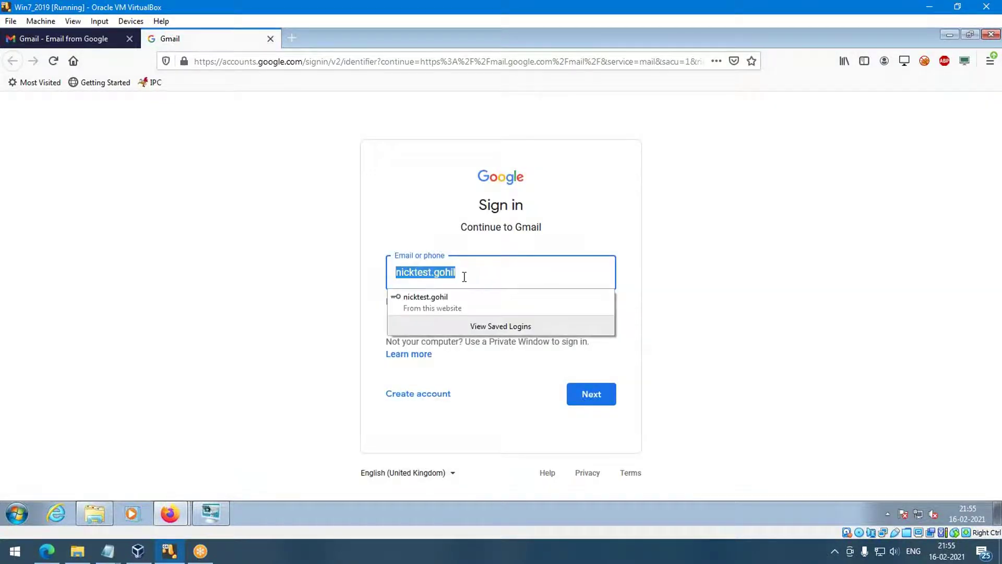
key(BackSpace)
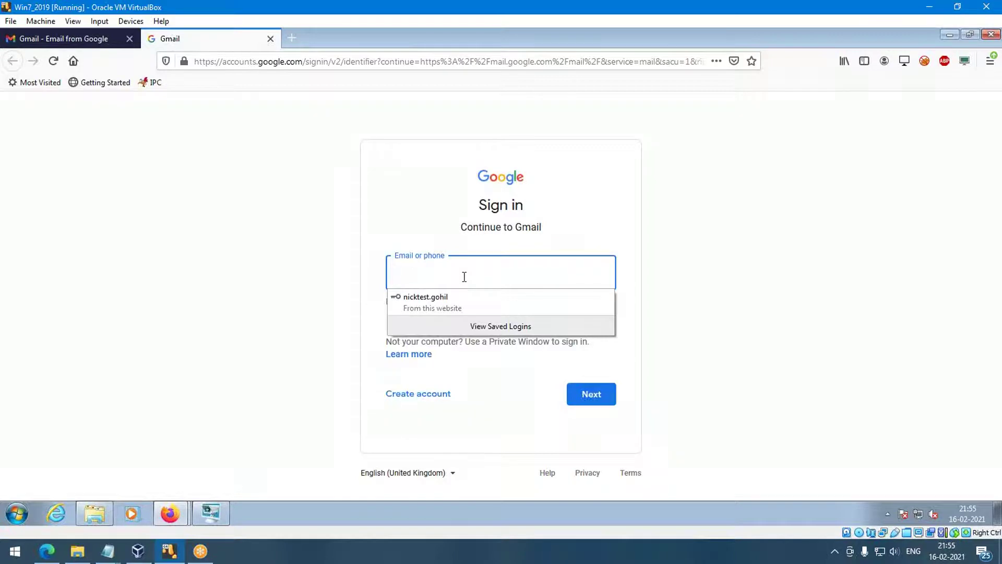
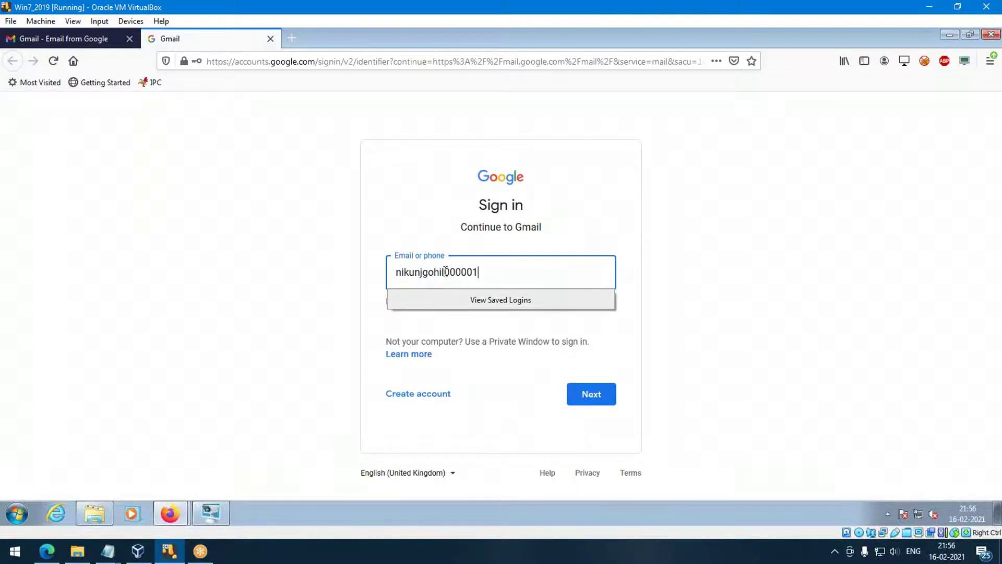
Enter the account's full Gmail address, fix the typos, and continue with Next.
drag(445, 272, 480, 272)
click(510, 271)
key(BackSpace)
key(BackSpace)
key(BackSpace)
click(588, 395)
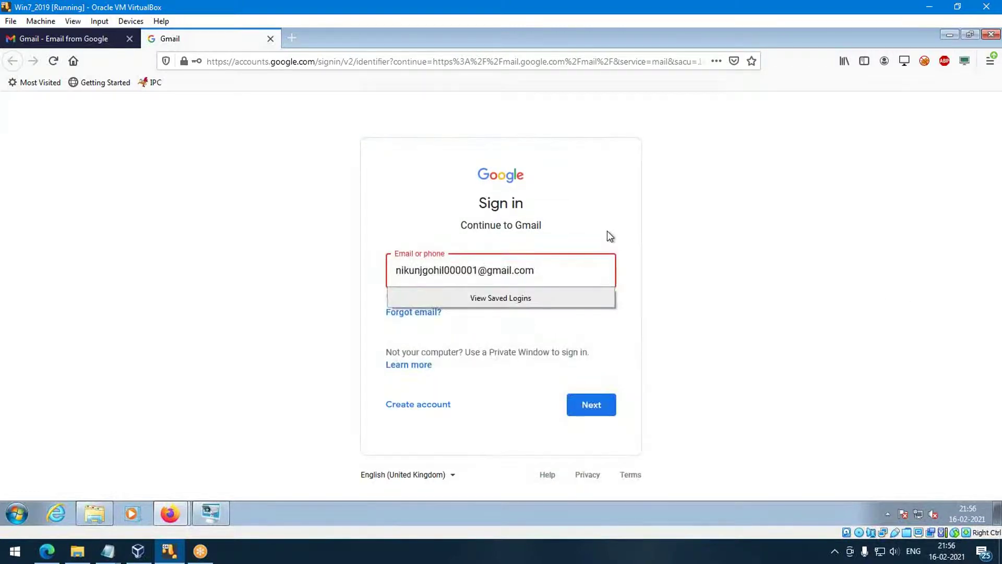